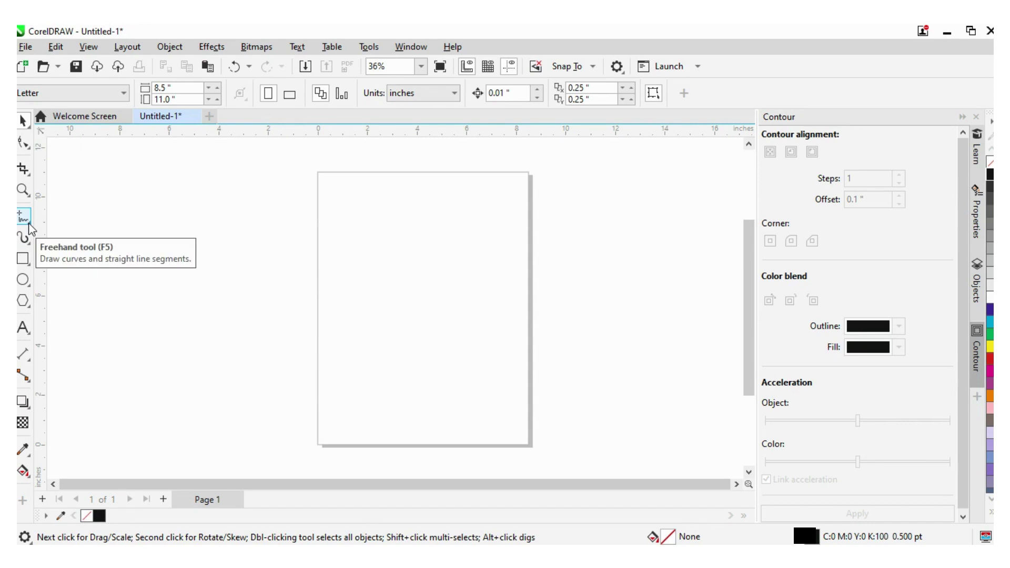
# Draw a near-vertical straight line about 3.97 inches long in the empty area left of the page with the Freehand tool.
pyautogui.click(28, 223)
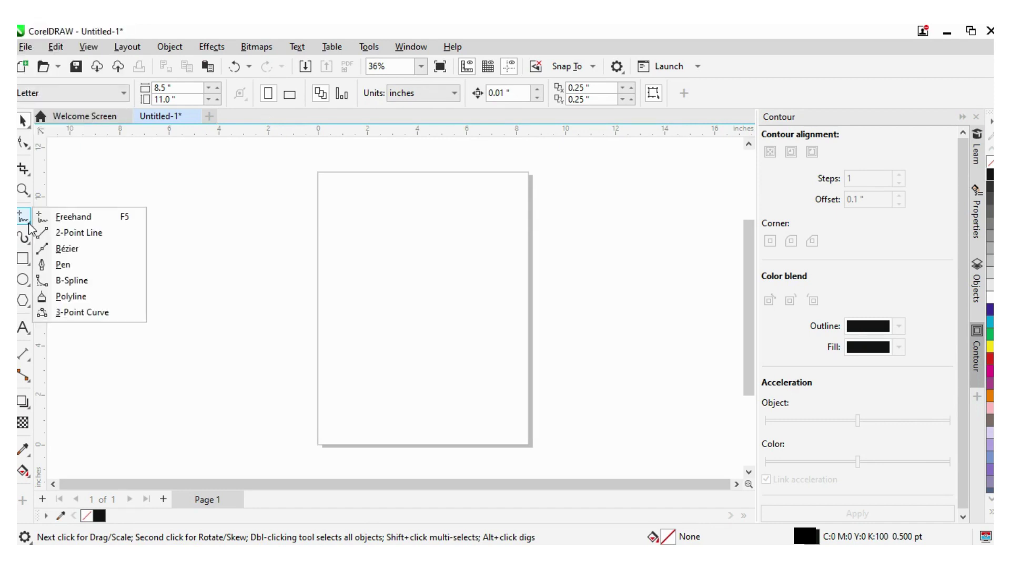
pyautogui.click(69, 298)
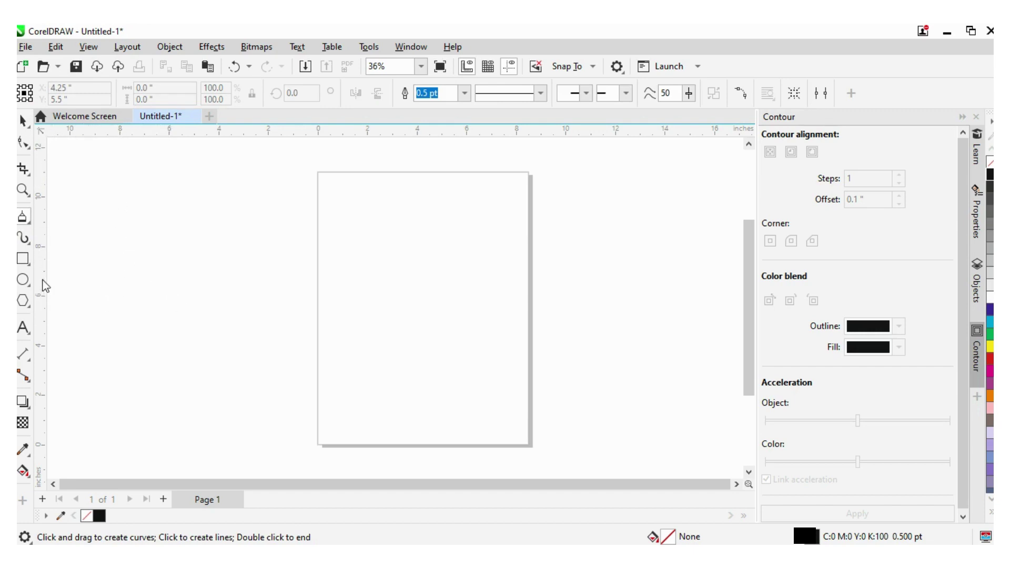
pyautogui.click(28, 223)
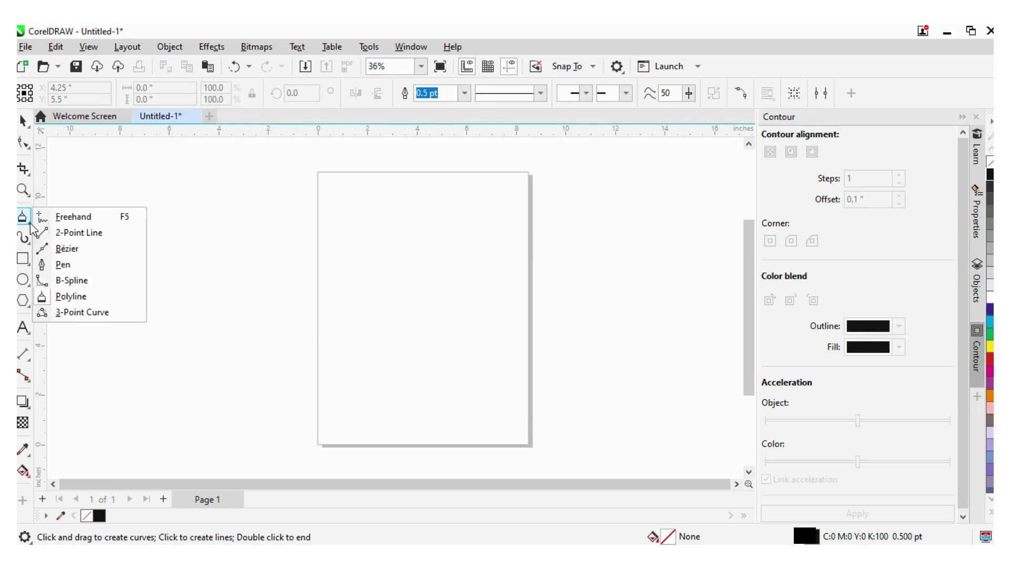
pyautogui.click(58, 220)
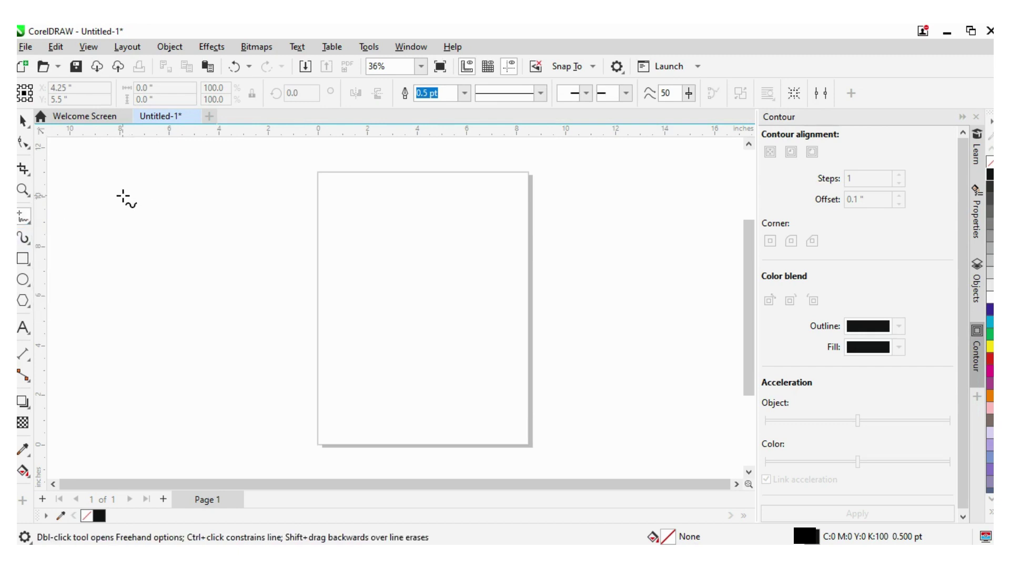
pyautogui.click(122, 196)
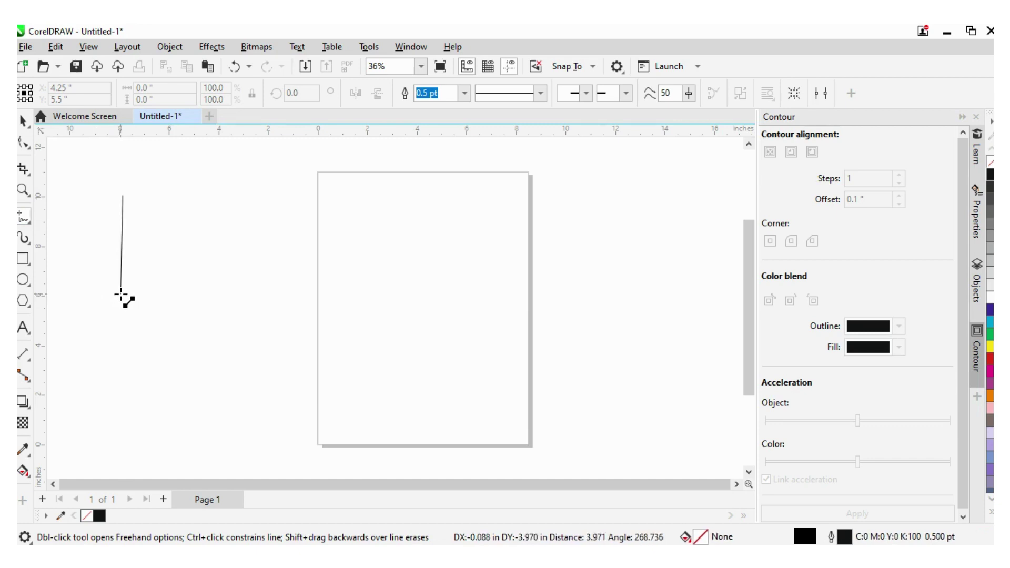
pyautogui.click(121, 294)
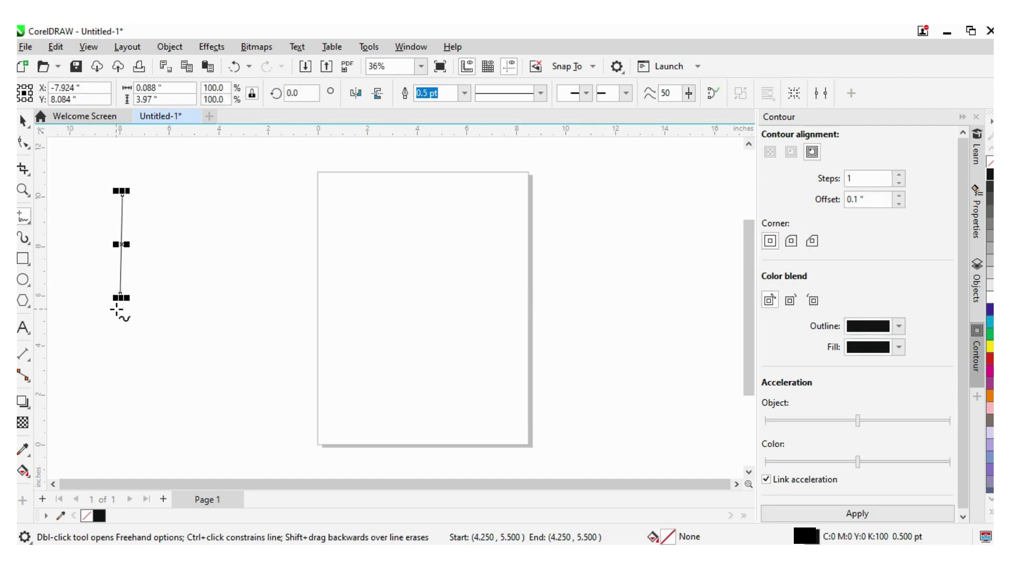
# Move the straight line a little right and down, keeping it left of the page, and deselect it.
pyautogui.click(22, 122)
pyautogui.click(102, 263)
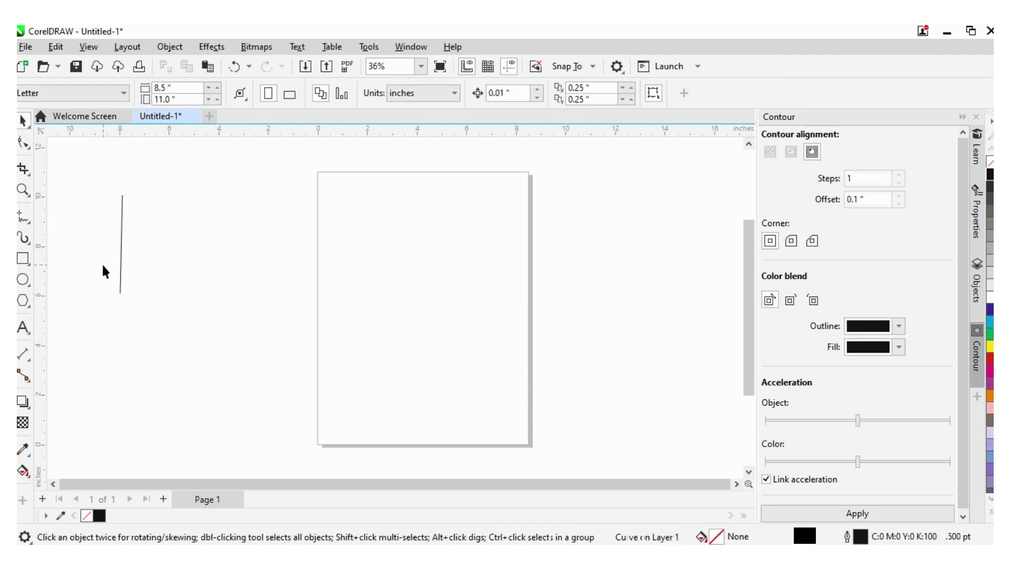
pyautogui.click(118, 258)
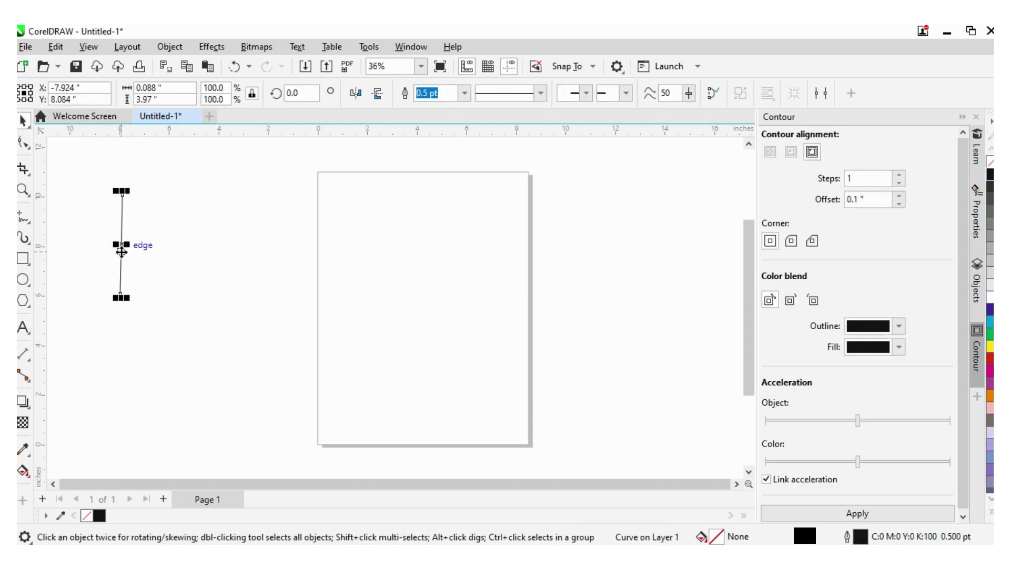
pyautogui.moveTo(124, 244)
pyautogui.mouseDown()
pyautogui.moveTo(135, 293)
pyautogui.moveTo(159, 276)
pyautogui.mouseUp()
pyautogui.click(177, 349)
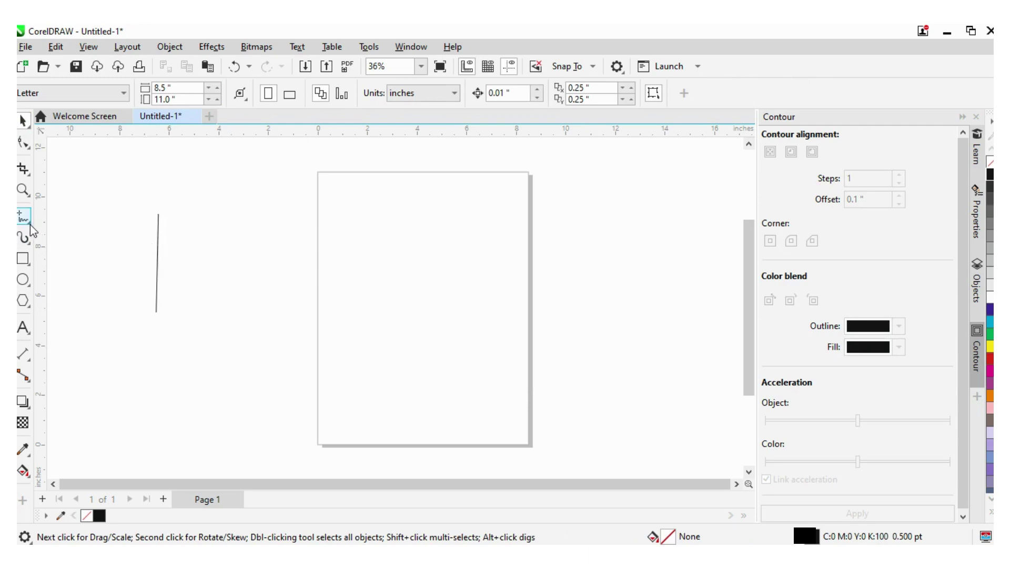
# Draw a closed irregular many-cornered shape about 6.57 by 8.96 inches, overlapping the page's left edge, with the Polyline tool.
pyautogui.click(30, 224)
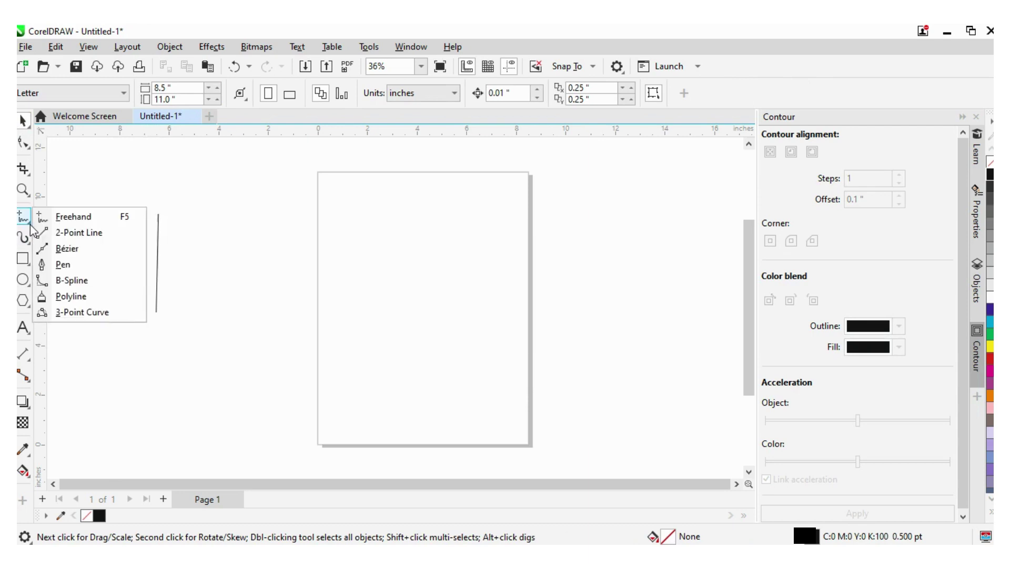
pyautogui.click(59, 298)
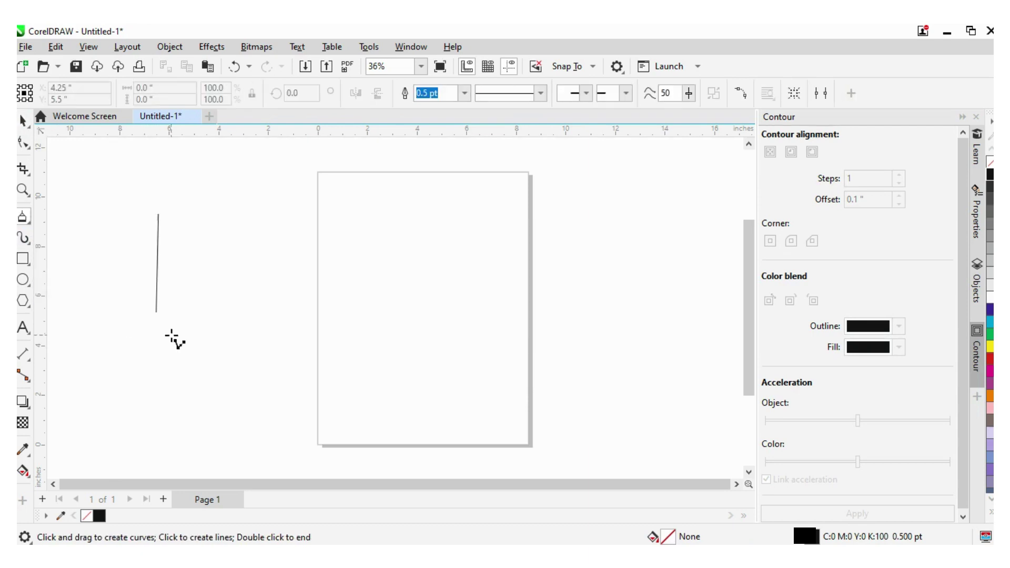
pyautogui.click(218, 216)
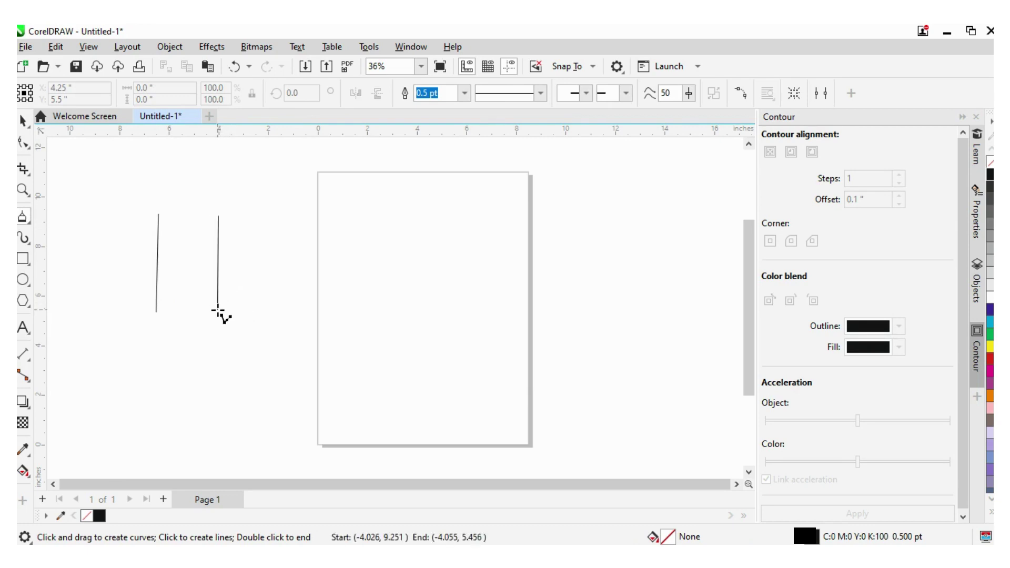
pyautogui.click(217, 312)
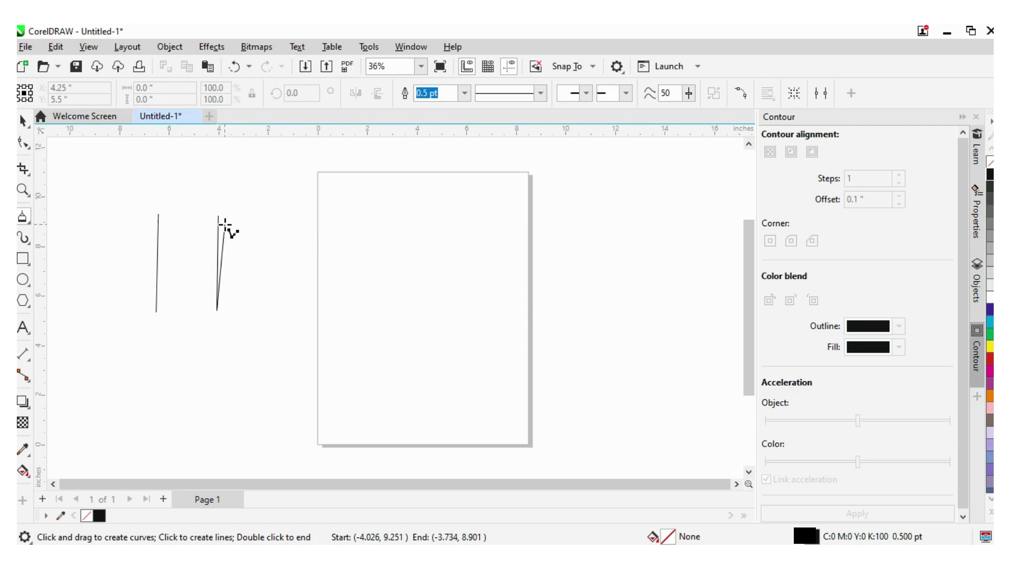
pyautogui.click(232, 392)
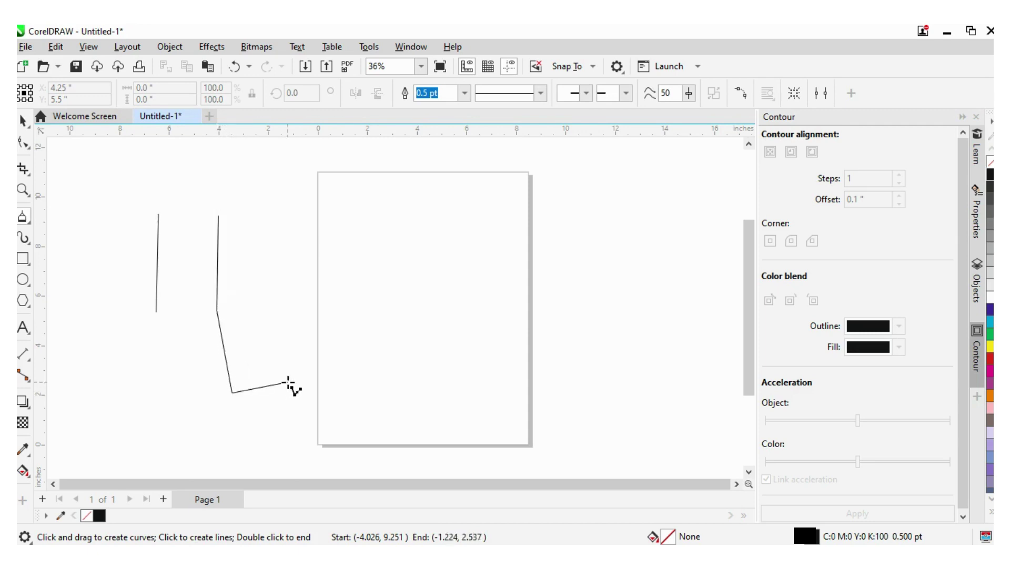
pyautogui.click(289, 383)
pyautogui.click(297, 345)
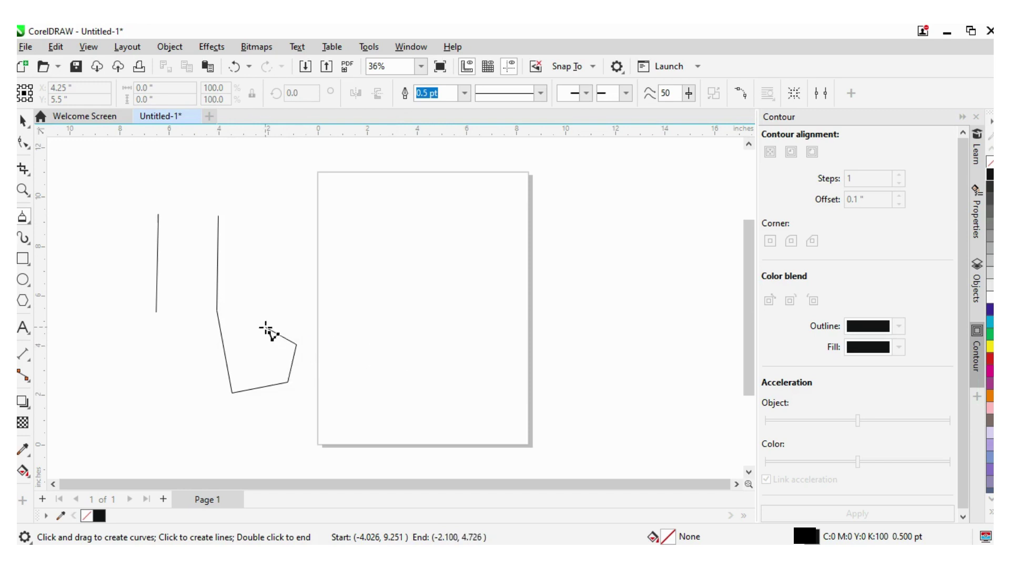
pyautogui.click(263, 326)
pyautogui.click(266, 301)
pyautogui.click(287, 299)
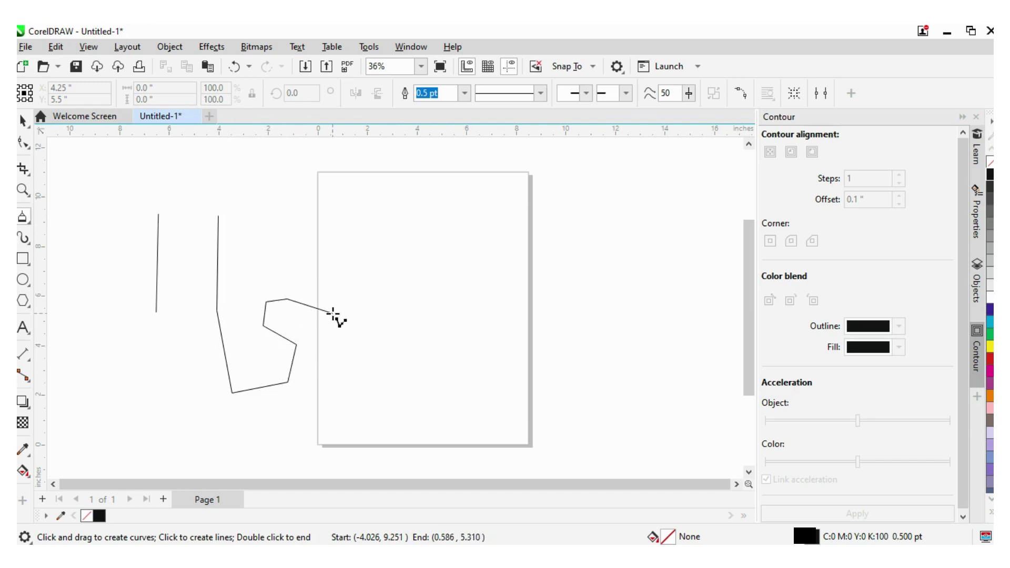
pyautogui.click(333, 313)
pyautogui.click(338, 290)
pyautogui.click(314, 257)
pyautogui.click(281, 264)
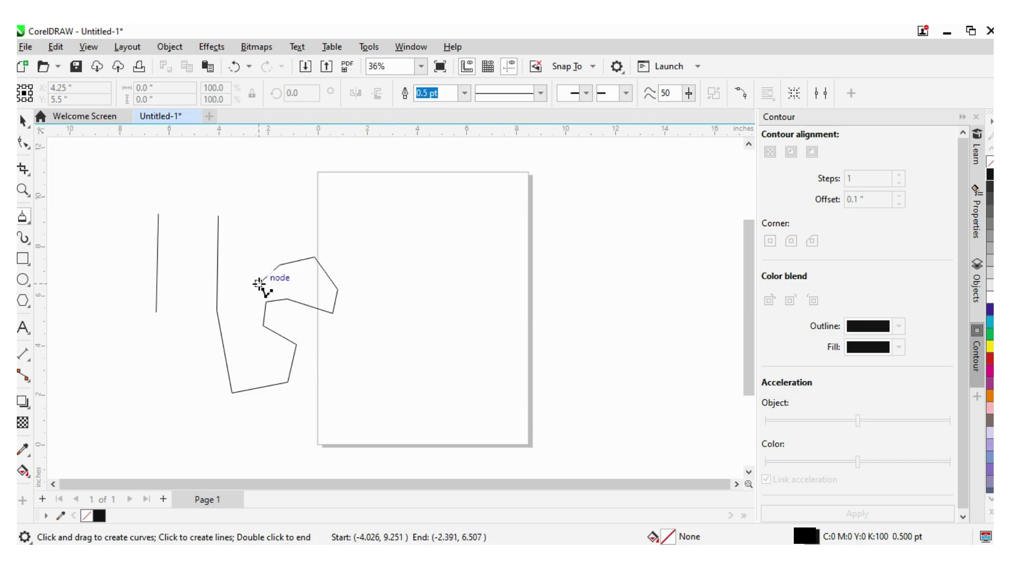
pyautogui.click(259, 283)
pyautogui.click(242, 264)
pyautogui.click(259, 248)
pyautogui.click(300, 249)
pyautogui.click(300, 214)
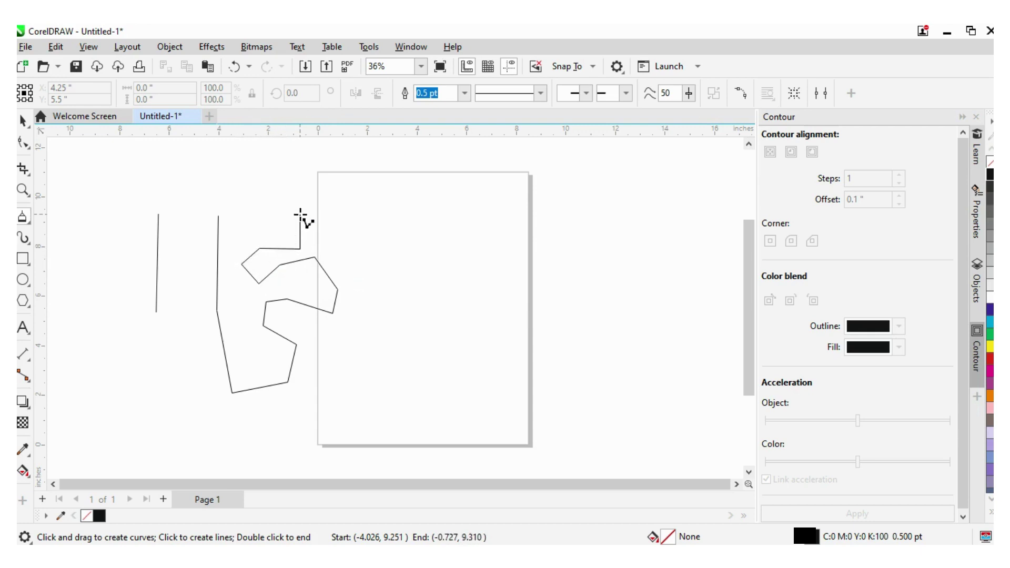
pyautogui.click(271, 220)
pyautogui.click(252, 198)
pyautogui.click(255, 173)
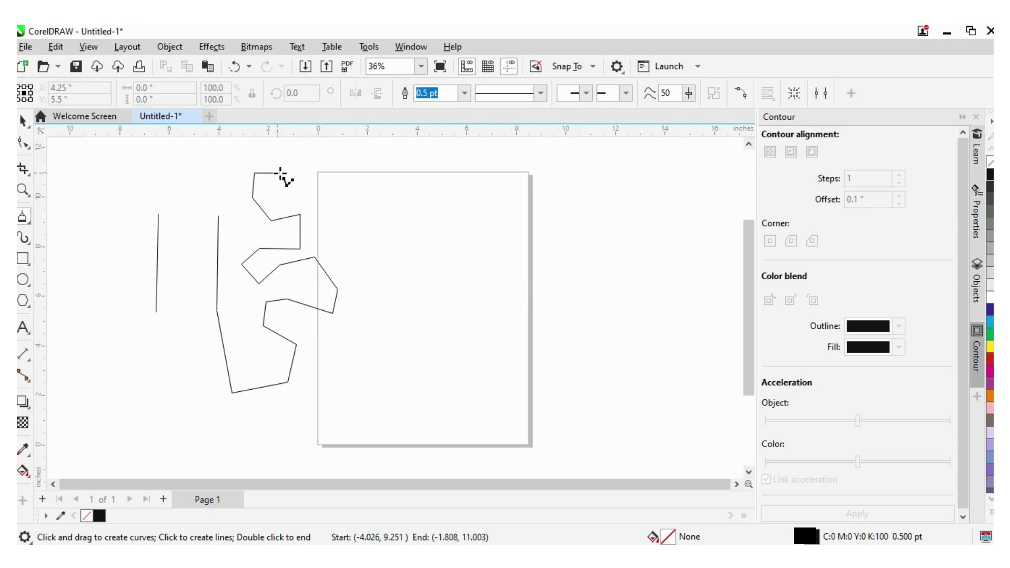
pyautogui.click(210, 171)
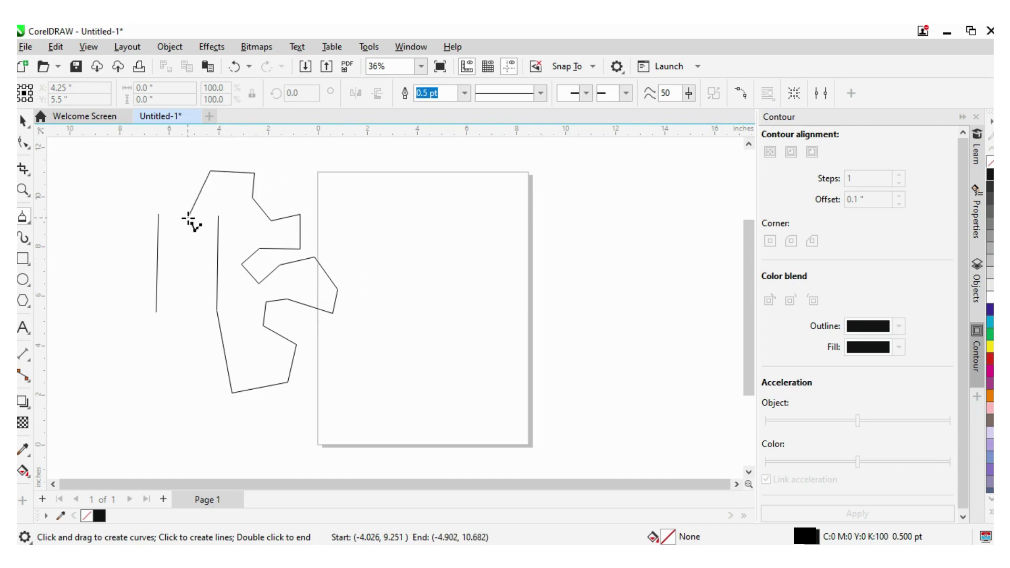
pyautogui.click(176, 245)
pyautogui.click(218, 215)
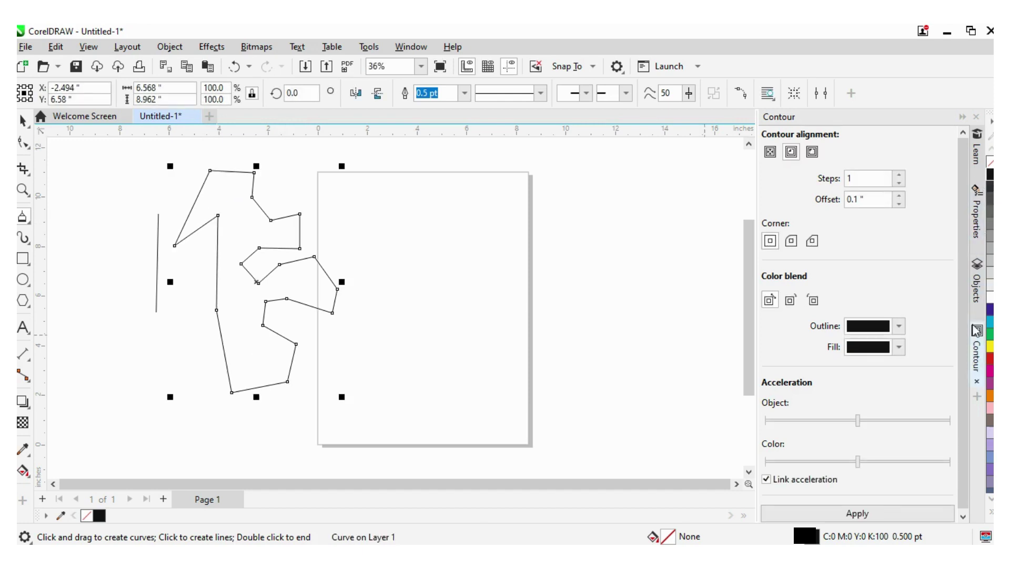
# Fill the closed polyline shape with red and move it to about X -1.26, Y 6.26 inches.
pyautogui.click(989, 359)
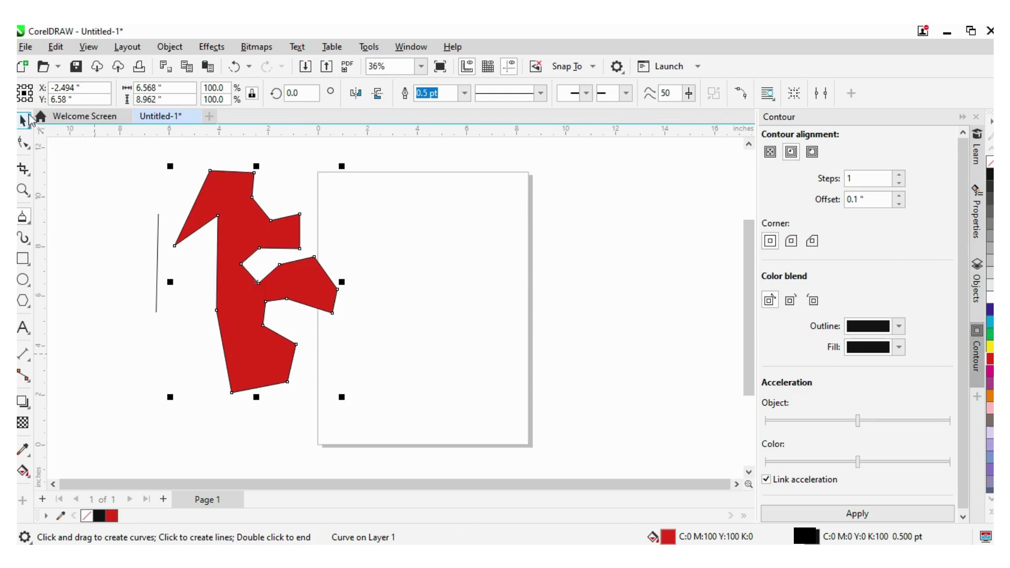
pyautogui.click(22, 120)
pyautogui.click(111, 339)
pyautogui.click(248, 324)
pyautogui.moveTo(259, 328); pyautogui.dragTo(323, 306)
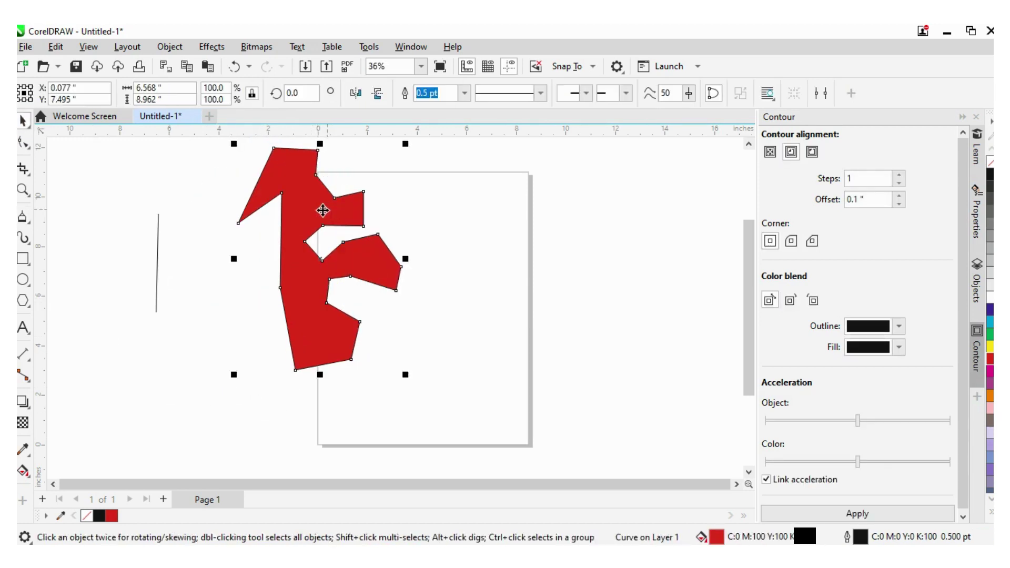
pyautogui.moveTo(311, 211); pyautogui.dragTo(276, 241)
pyautogui.click(209, 280)
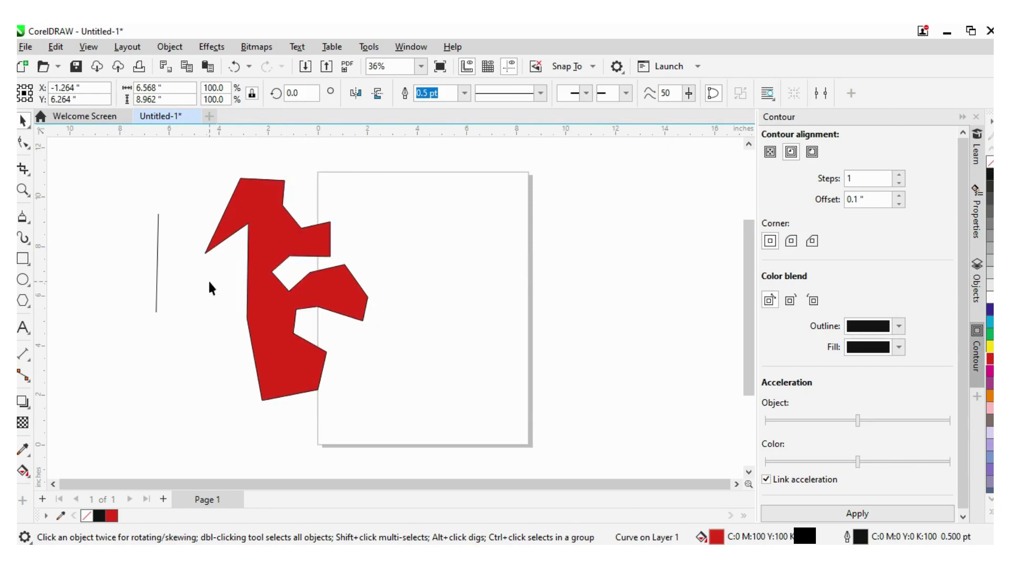
# Reshape the two right-hand arms of the red shape by moving their nodes, pulling the upper arm's top corner up into a point.
pyautogui.click(270, 239)
pyautogui.press('F10')
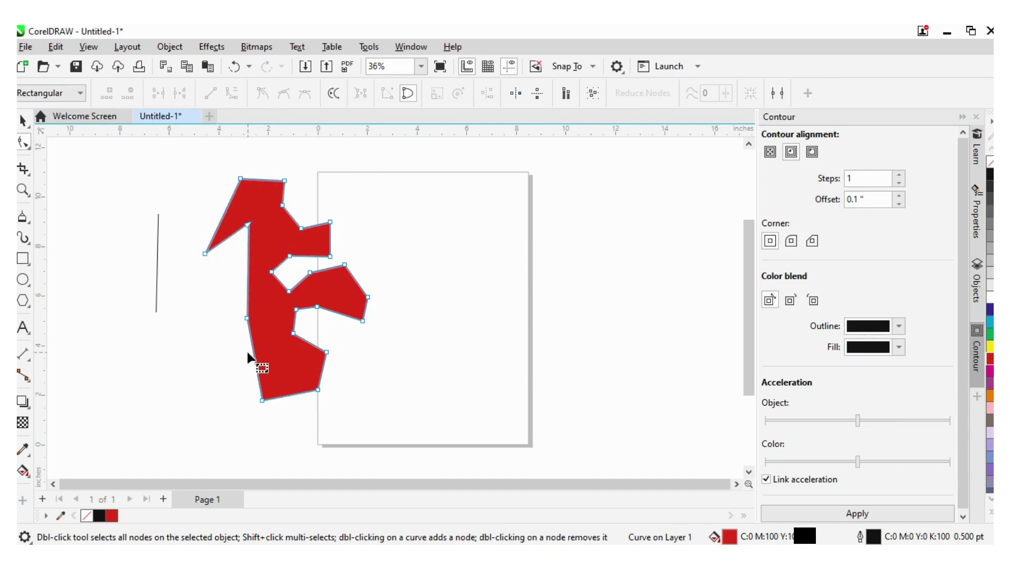
pyautogui.moveTo(296, 311); pyautogui.dragTo(368, 328)
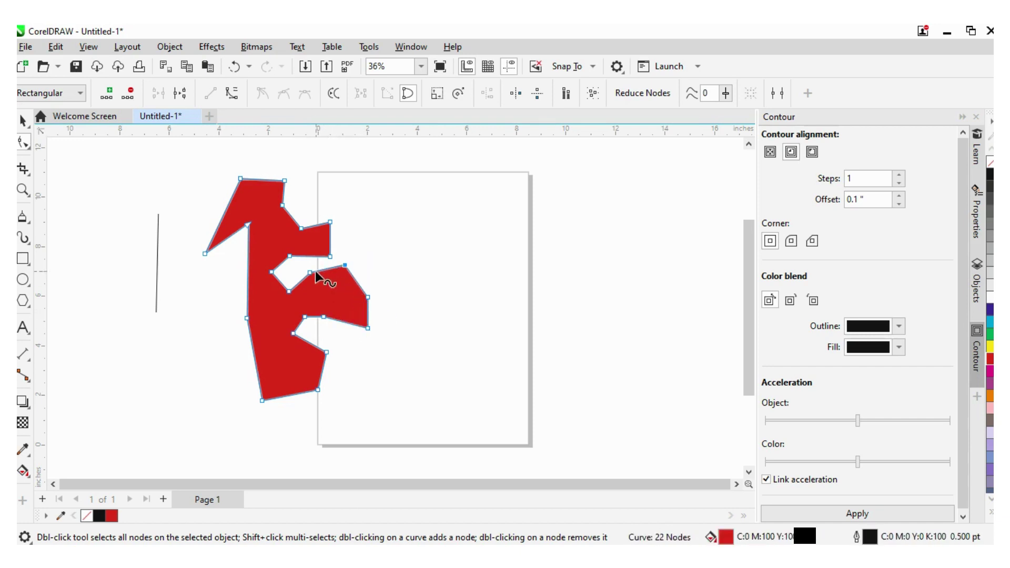
pyautogui.moveTo(314, 279); pyautogui.dragTo(317, 285)
pyautogui.moveTo(330, 223); pyautogui.dragTo(339, 179)
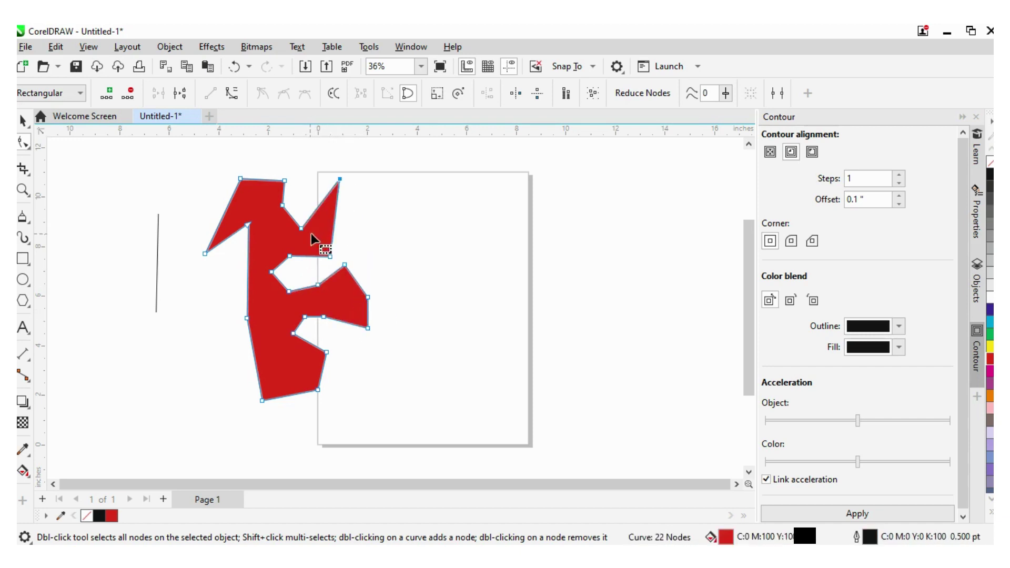
pyautogui.moveTo(331, 256); pyautogui.dragTo(339, 253)
# Delete the red shape's upper-left node and undo that, and delete the inner corner node of the lower right notch instead.
pyautogui.doubleClick(241, 180)
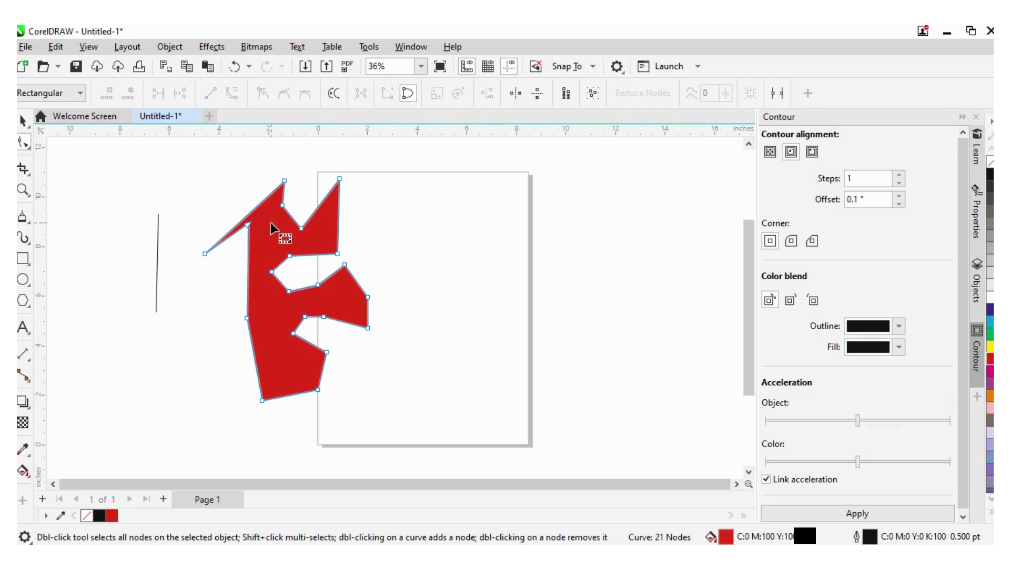
pyautogui.hotkey('ctrl', 'z')
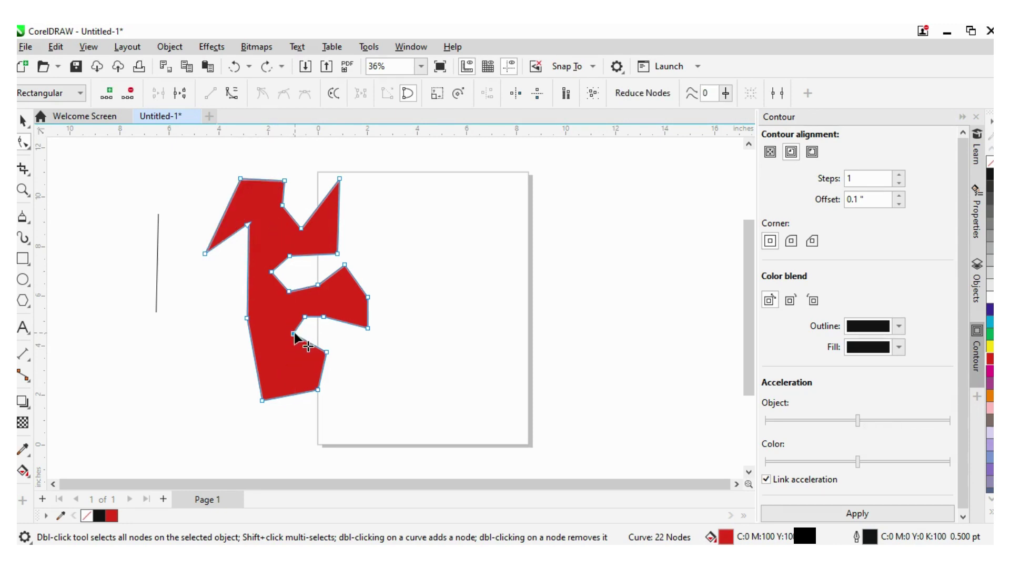
pyautogui.doubleClick(293, 333)
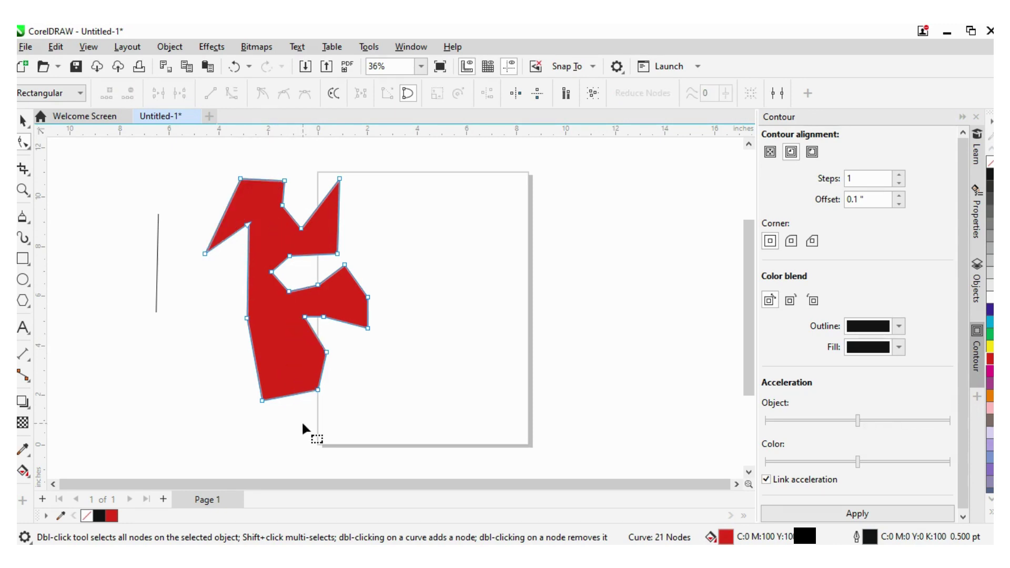
# Convert the red shape's long left edge to a curve and bend it outward to the left.
pyautogui.click(248, 319)
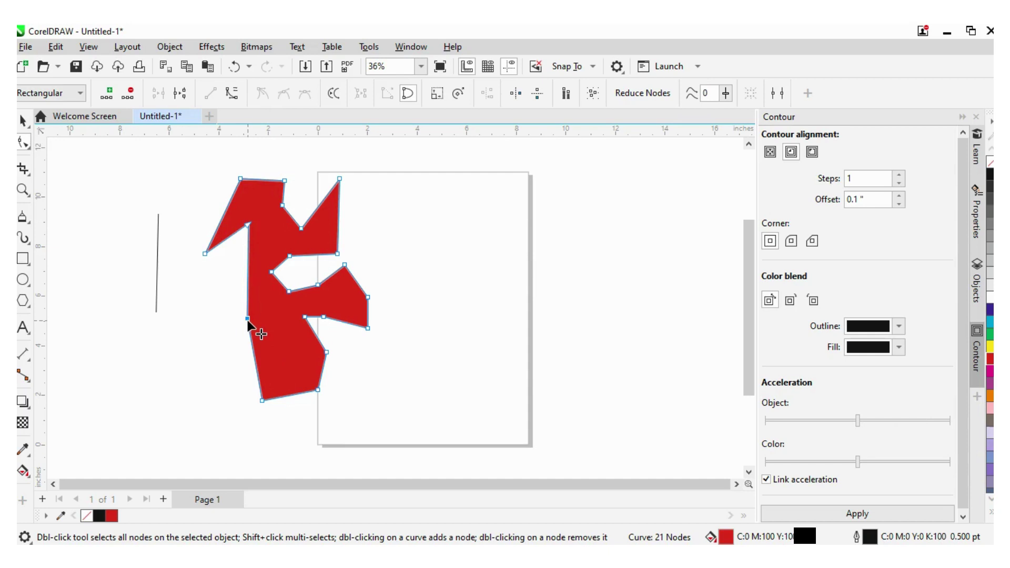
pyautogui.rightClick(248, 320)
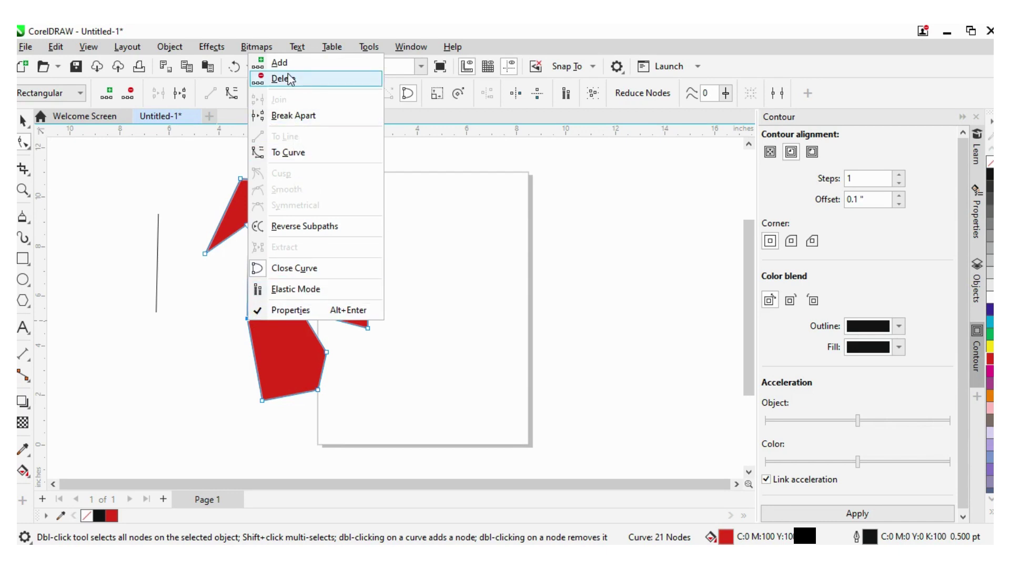
pyautogui.click(291, 154)
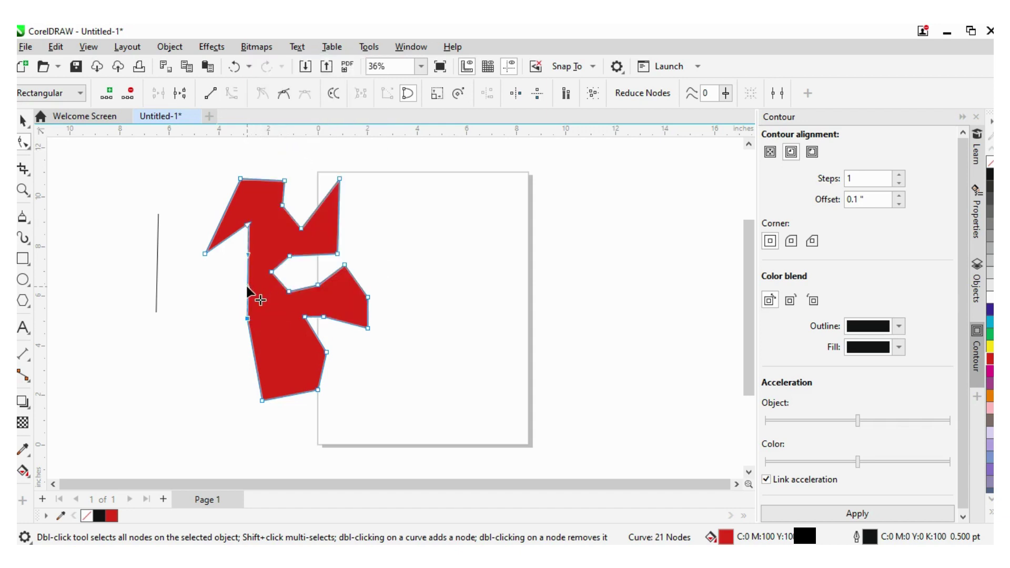
pyautogui.moveTo(247, 289); pyautogui.dragTo(219, 290)
pyautogui.moveTo(250, 252); pyautogui.dragTo(216, 304)
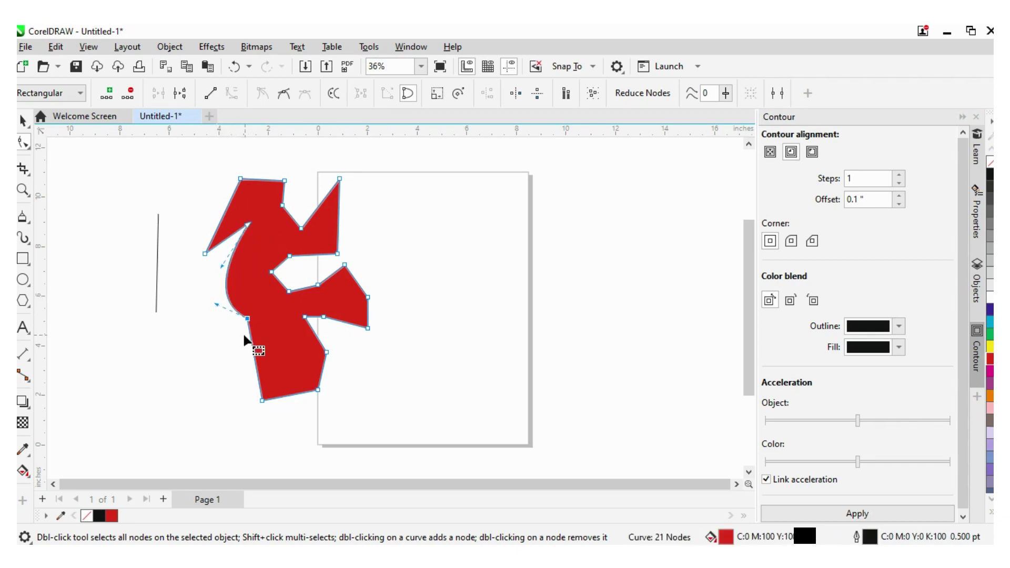
# Convert the red shape's curved left edge back to a straight line and deselect the shape.
pyautogui.rightClick(247, 320)
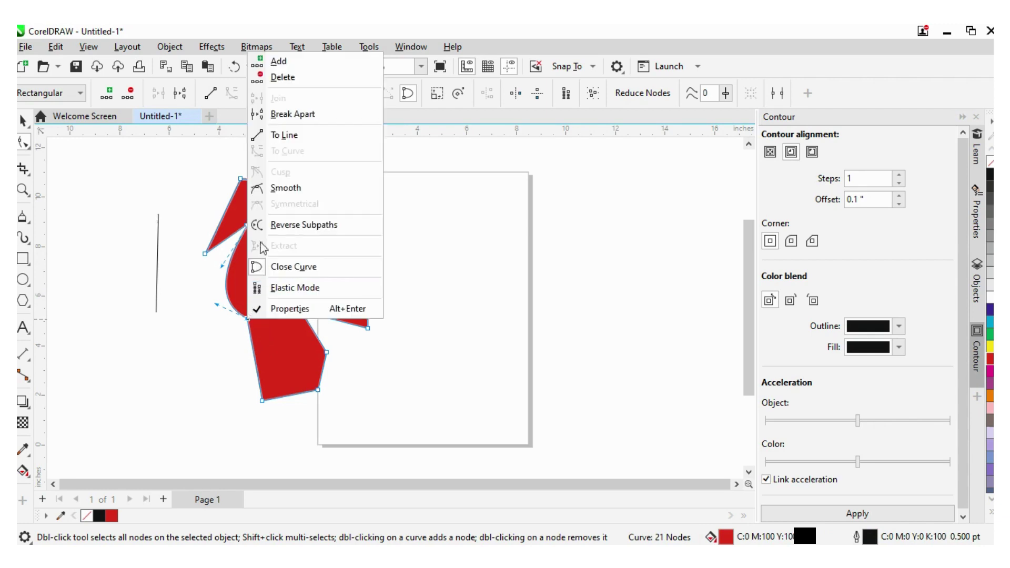
pyautogui.click(279, 138)
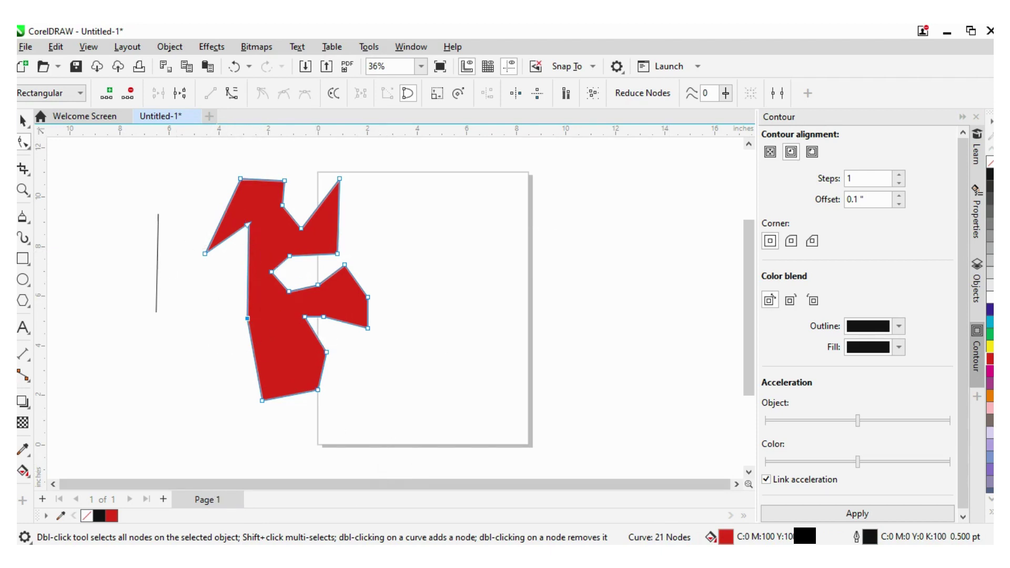
pyautogui.click(23, 122)
pyautogui.click(140, 346)
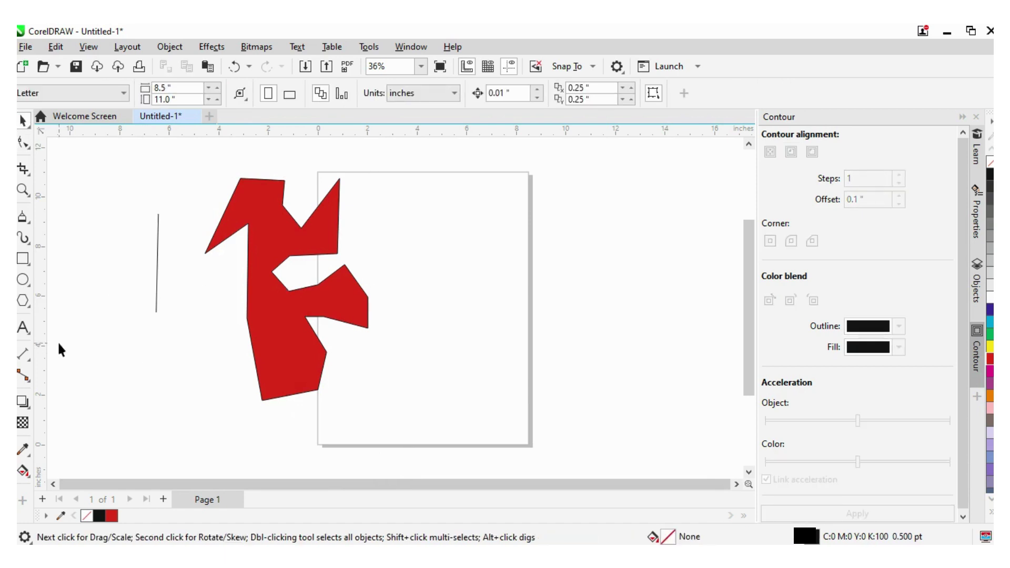
pyautogui.click(23, 239)
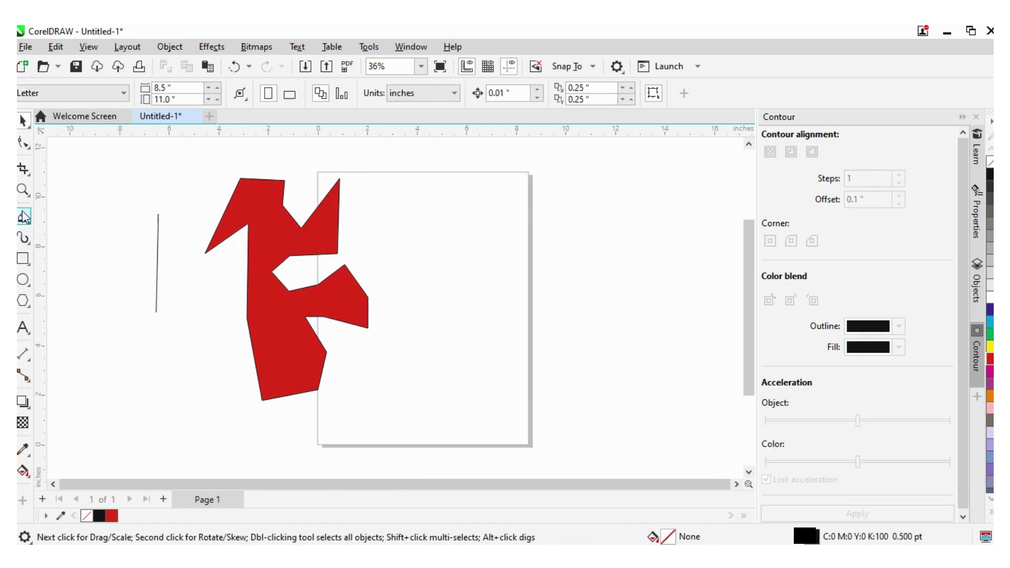
pyautogui.click(479, 306)
pyautogui.click(476, 387)
pyautogui.click(587, 404)
pyautogui.click(600, 277)
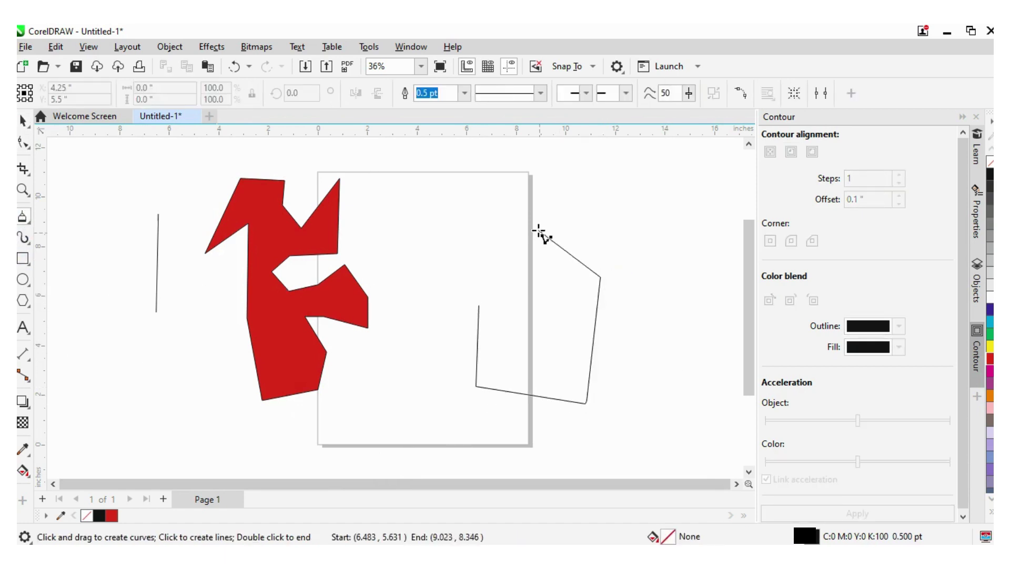
pyautogui.click(538, 226)
pyautogui.press('Escape')
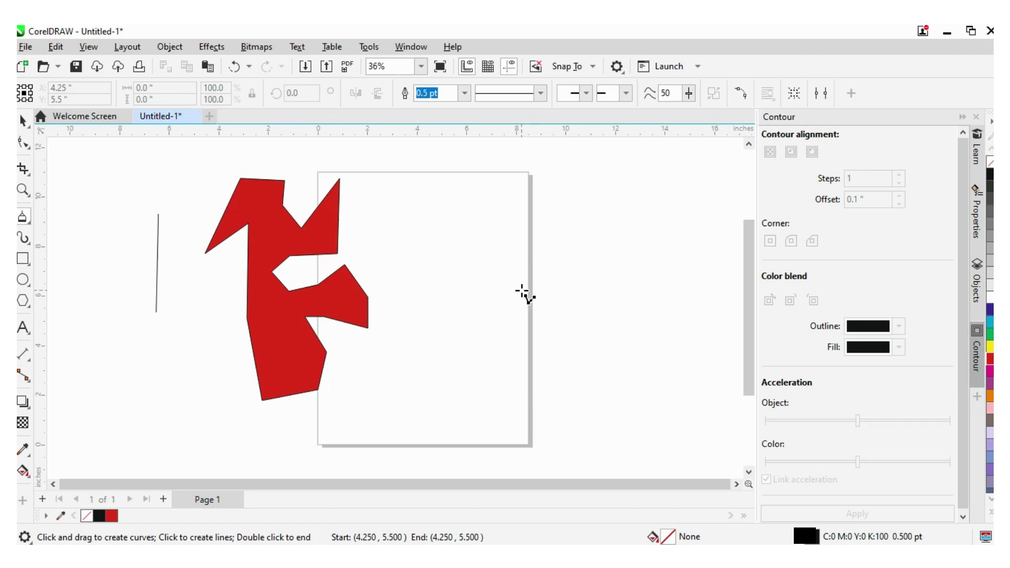
# Draw an open five-segment polyline across the page's right edge, about 8.38 by 4.47 inches overall, ending in a short horizontal segment.
pyautogui.click(566, 224)
pyautogui.click(473, 260)
pyautogui.click(510, 328)
pyautogui.click(628, 334)
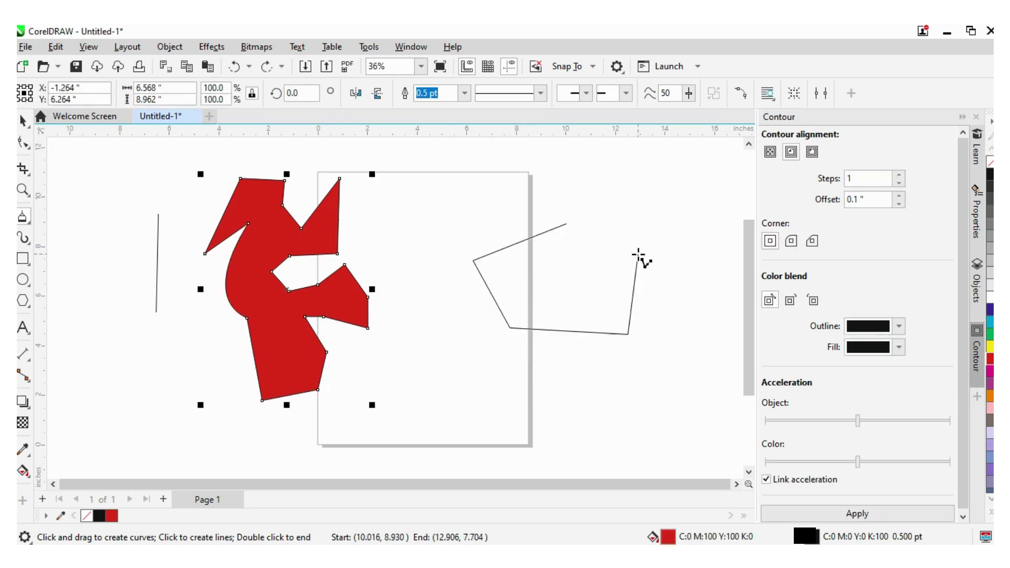
pyautogui.click(638, 256)
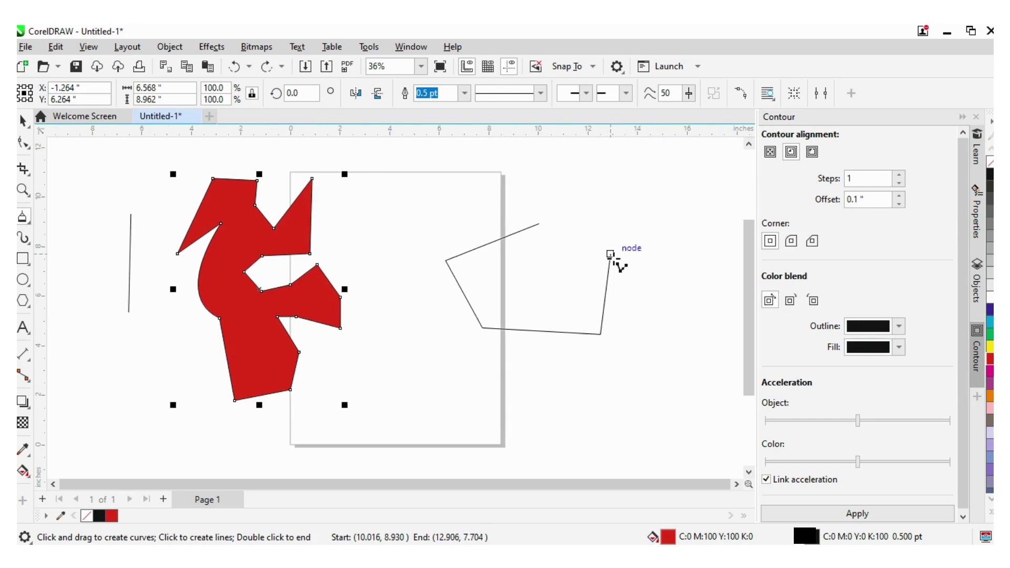
pyautogui.doubleClick(653, 252)
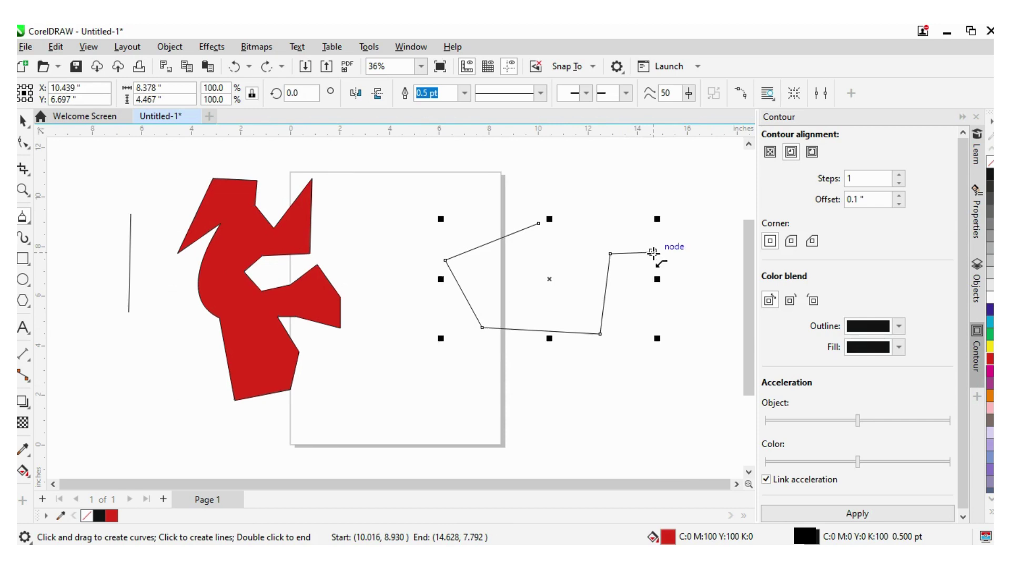
# Remove the short horizontal end segment of the open polyline by deleting its rightmost end node.
pyautogui.click(24, 122)
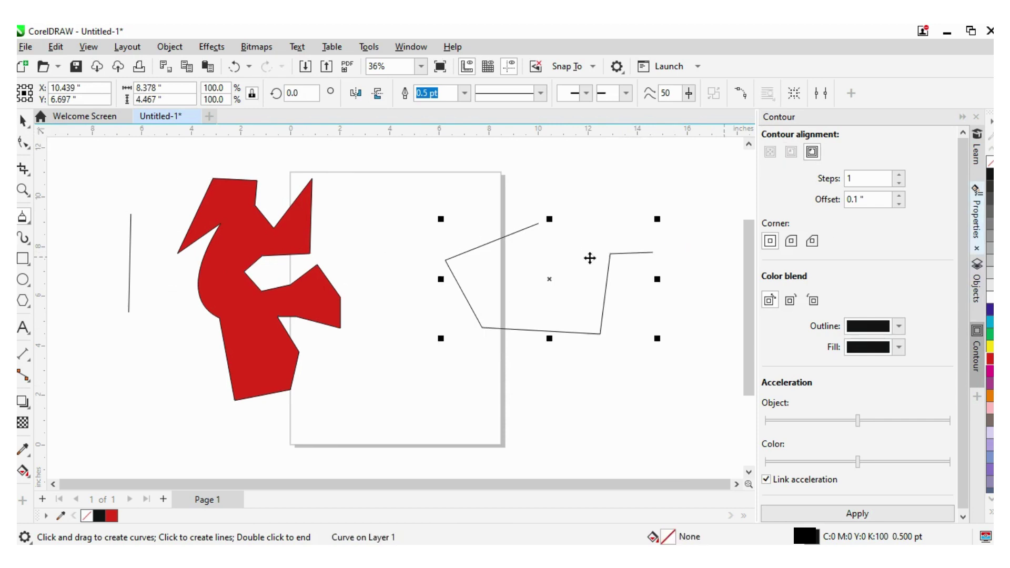
pyautogui.click(624, 346)
pyautogui.click(646, 253)
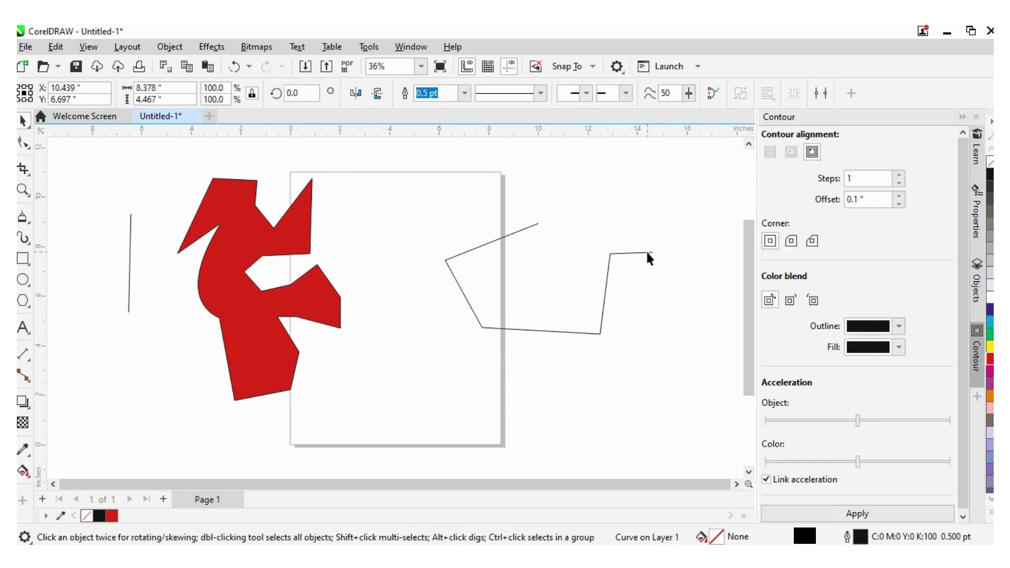
pyautogui.press('F10')
pyautogui.click(653, 253)
pyautogui.press('Delete')
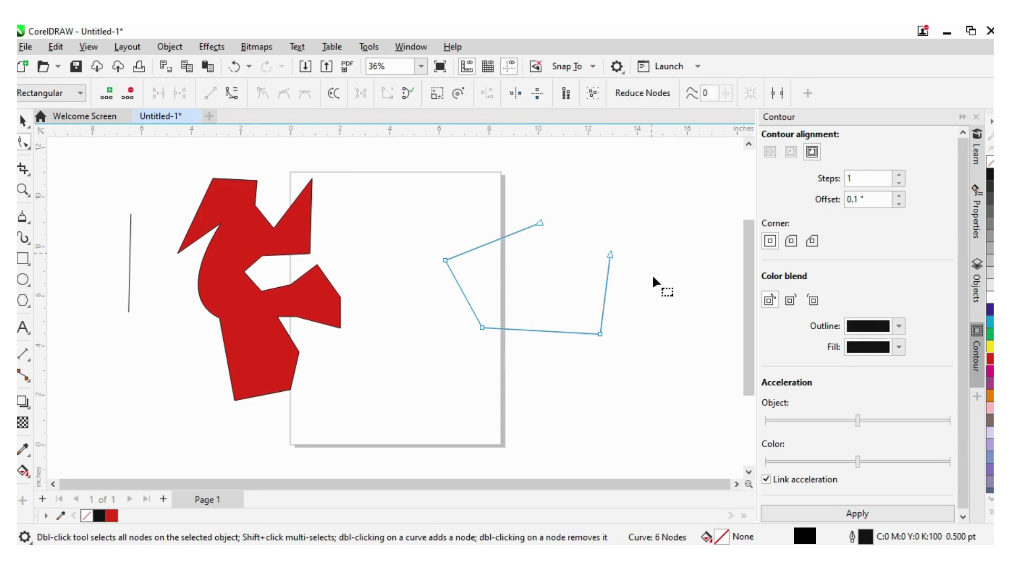
pyautogui.click(23, 122)
pyautogui.click(632, 398)
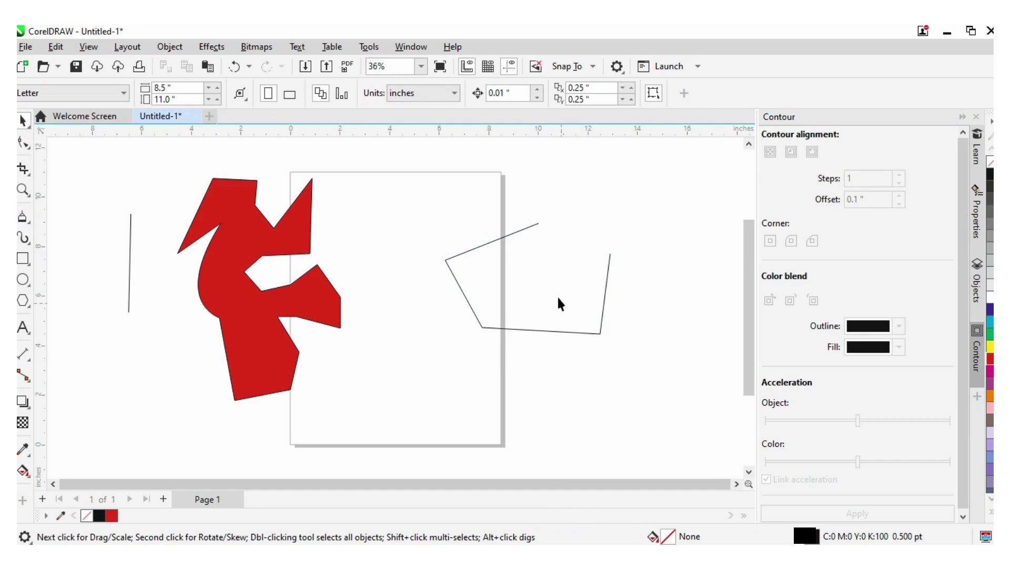
# Close the open polyline into a pentagon by drawing a segment between its two end nodes, and fill it with yellow.
pyautogui.click(569, 333)
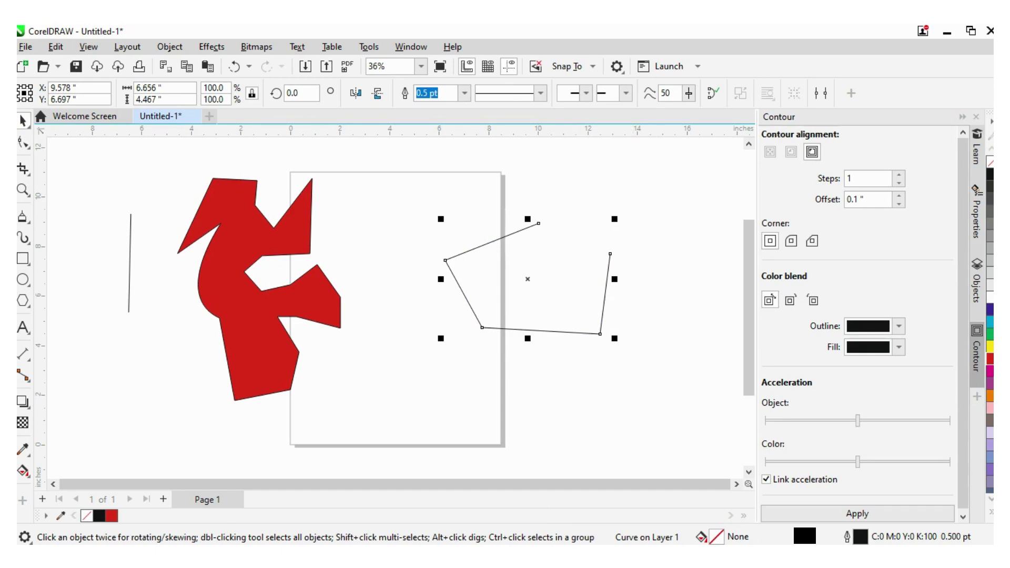
pyautogui.click(22, 216)
pyautogui.click(611, 254)
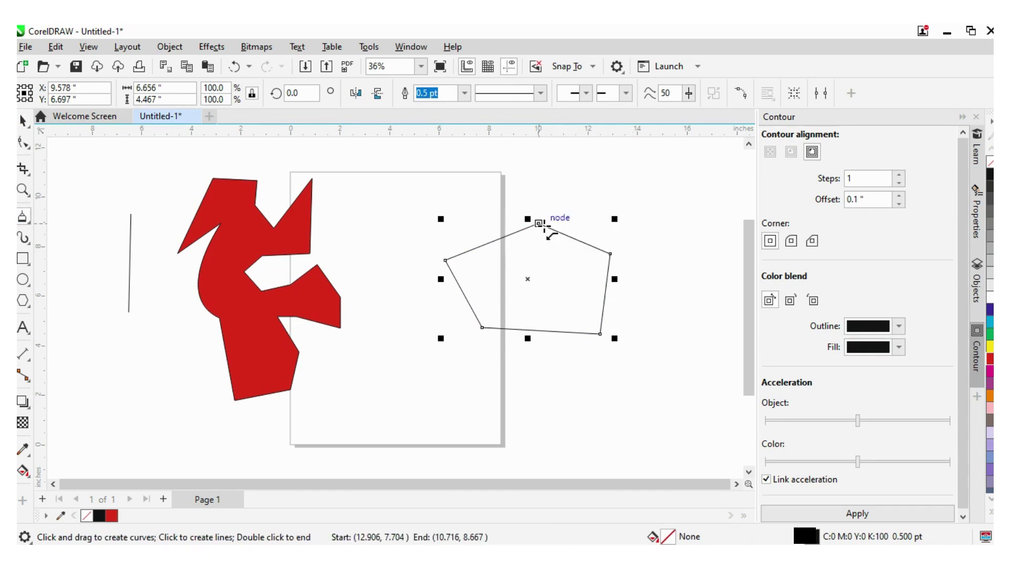
pyautogui.click(540, 223)
pyautogui.press('space')
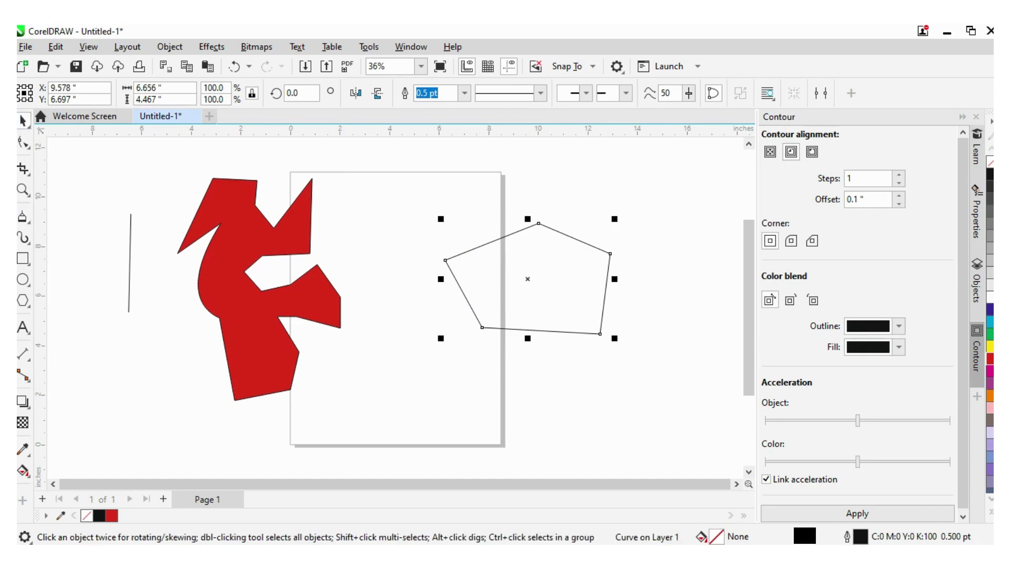
pyautogui.click(989, 346)
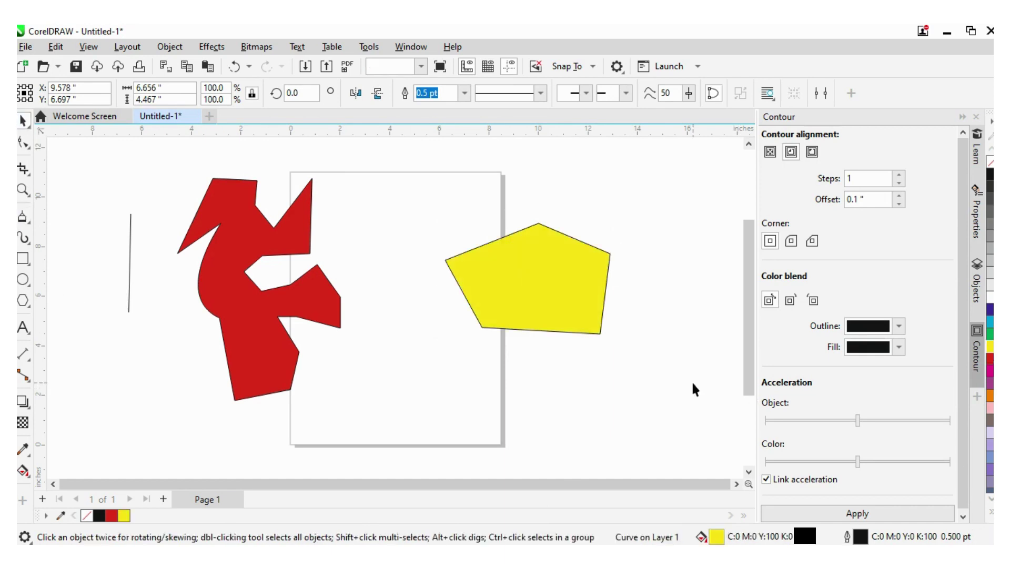
pyautogui.click(638, 398)
# Undo the yellow fill and the closing segment of the pentagon.
pyautogui.hotkey('ctrl', 'z')
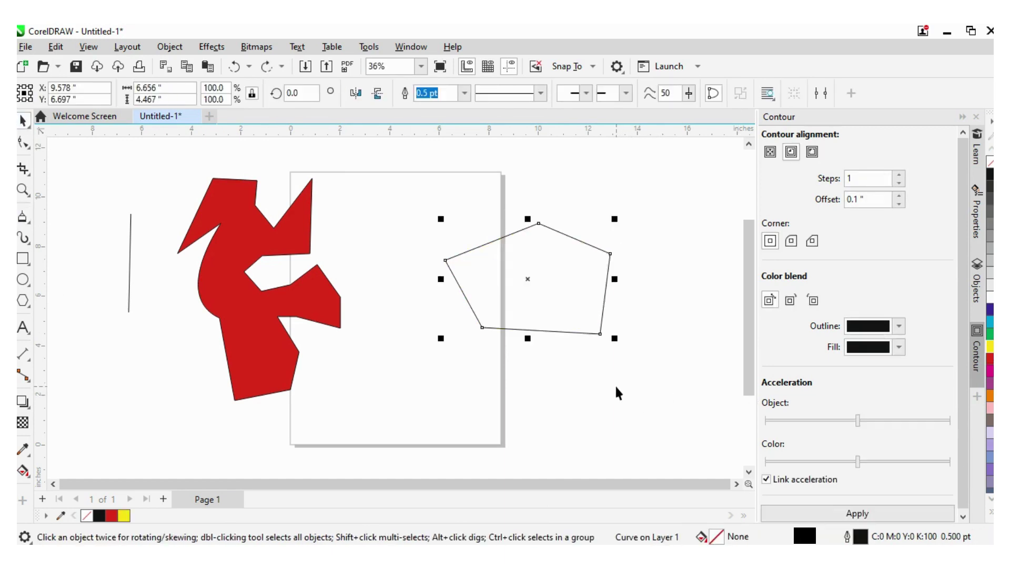
pyautogui.hotkey('ctrl', 'z')
pyautogui.click(557, 290)
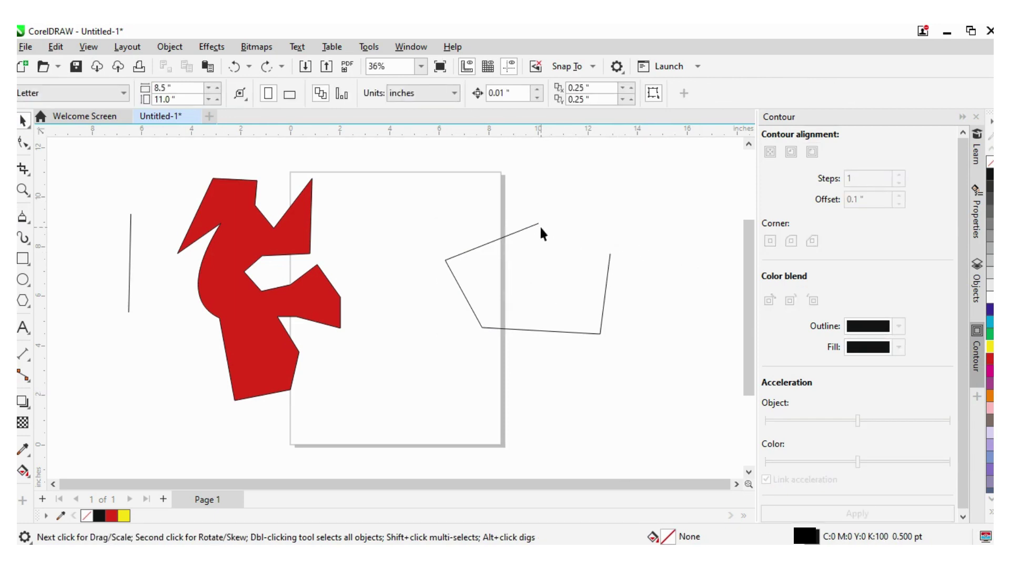
# Close the open polyline by moving its right end node onto the upper end node, and fill the four-sided shape with orange.
pyautogui.doubleClick(609, 279)
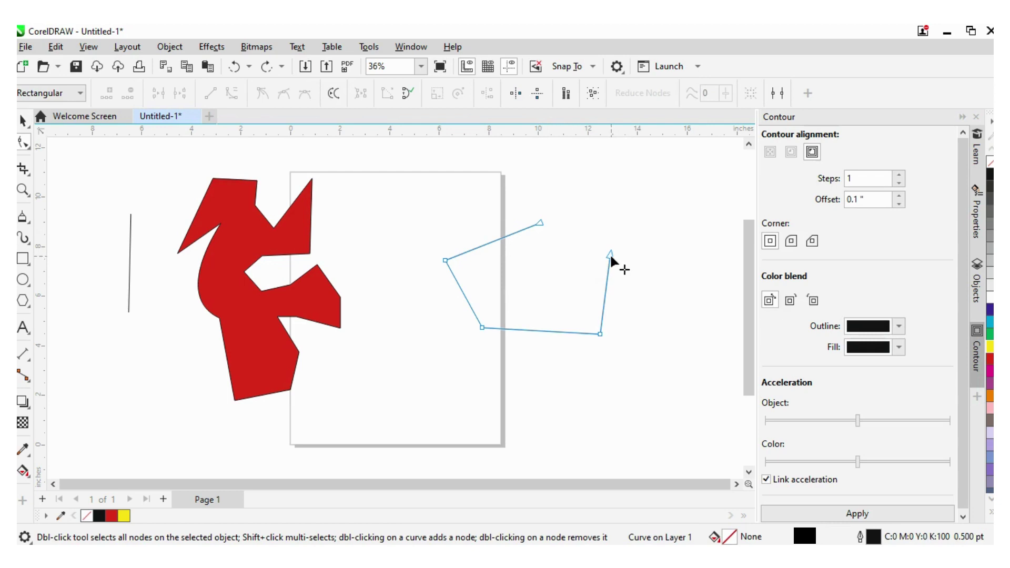
pyautogui.moveTo(608, 253); pyautogui.dragTo(540, 225)
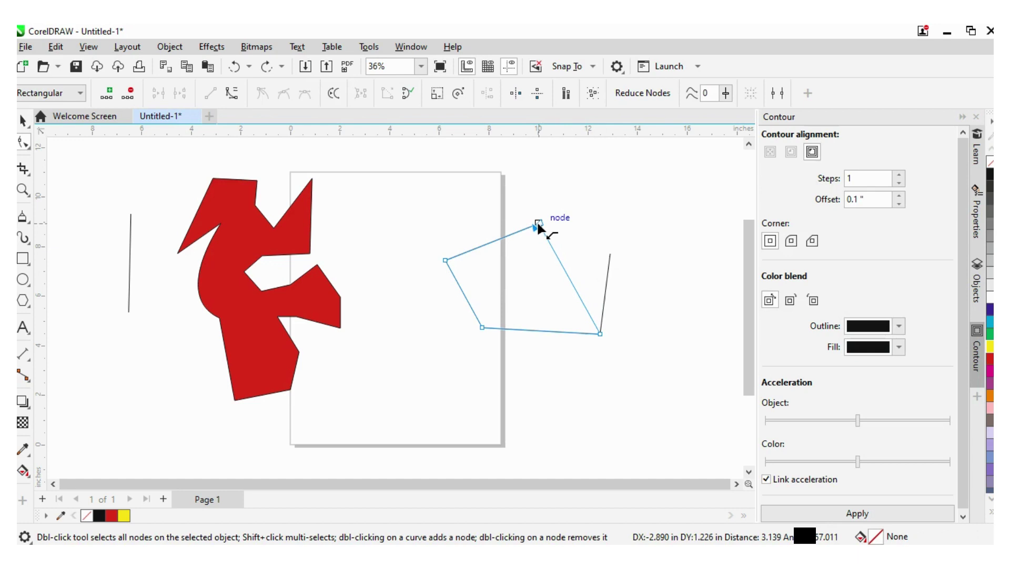
pyautogui.moveTo(539, 226); pyautogui.dragTo(540, 226)
pyautogui.click(22, 120)
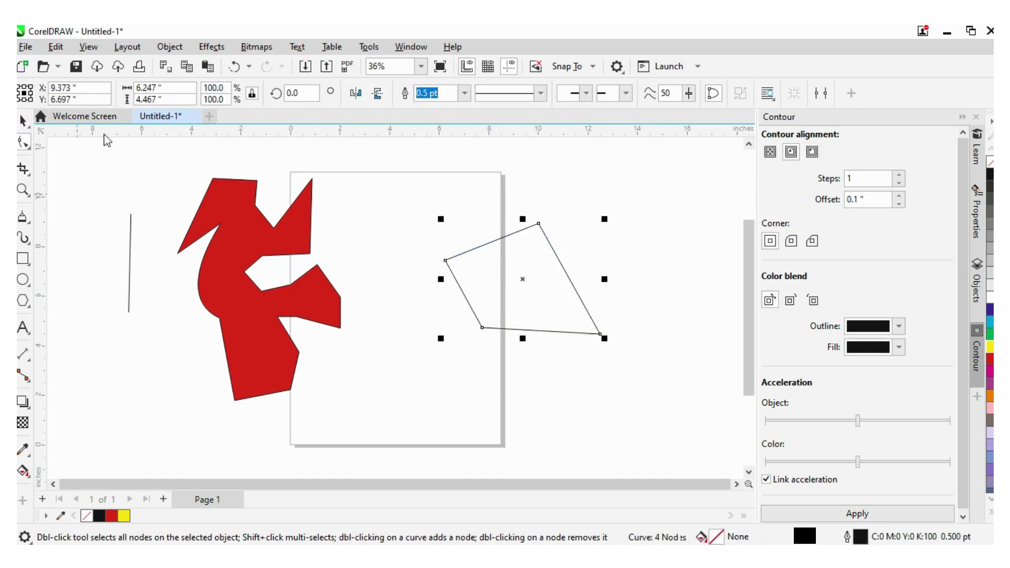
pyautogui.click(990, 396)
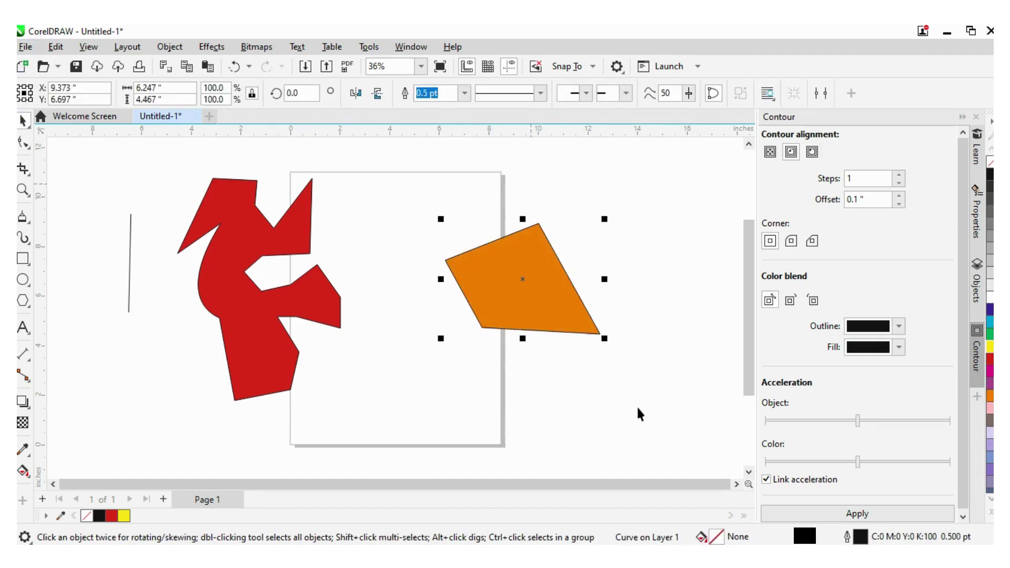
pyautogui.click(634, 419)
# Move the orange shape onto the page at about X 5.87, Y 7.81 inches.
pyautogui.click(518, 313)
pyautogui.moveTo(549, 307); pyautogui.dragTo(462, 278)
pyautogui.click(497, 348)
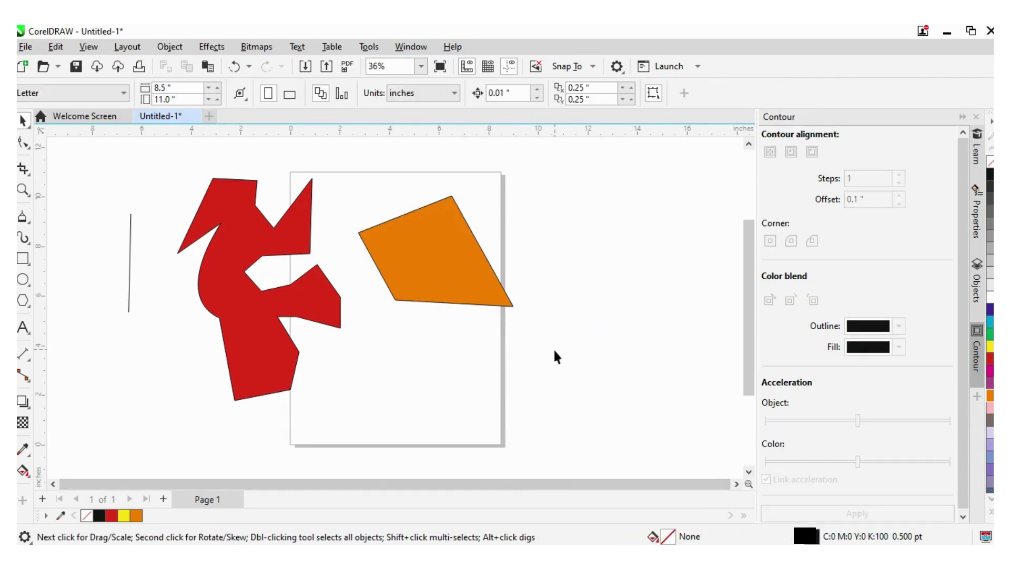
# Set the orange shape's outline width to Hairline in the Outline Pen settings.
pyautogui.scroll(4, 504, 298)
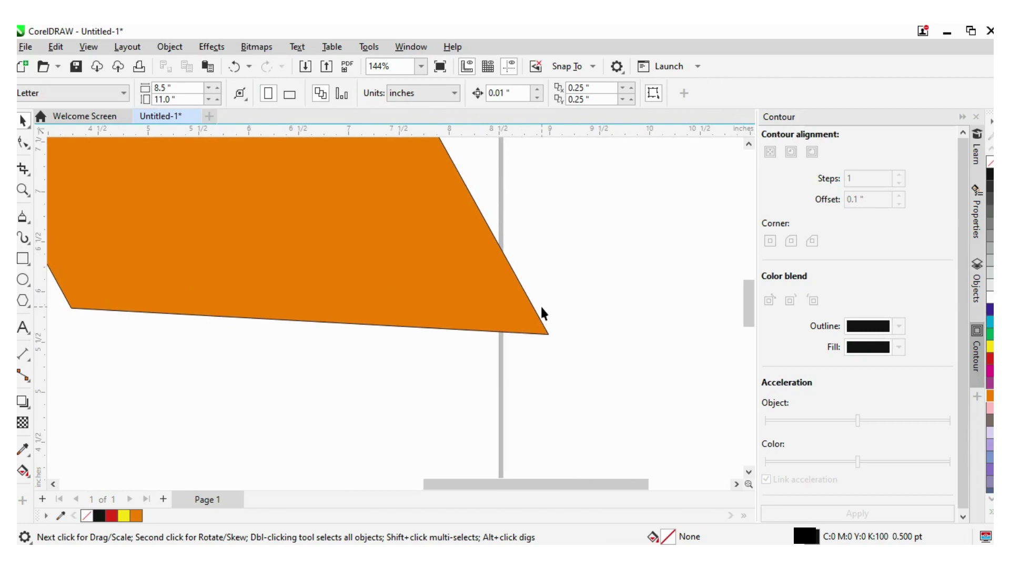
pyautogui.scroll(-4, 540, 305)
pyautogui.click(510, 293)
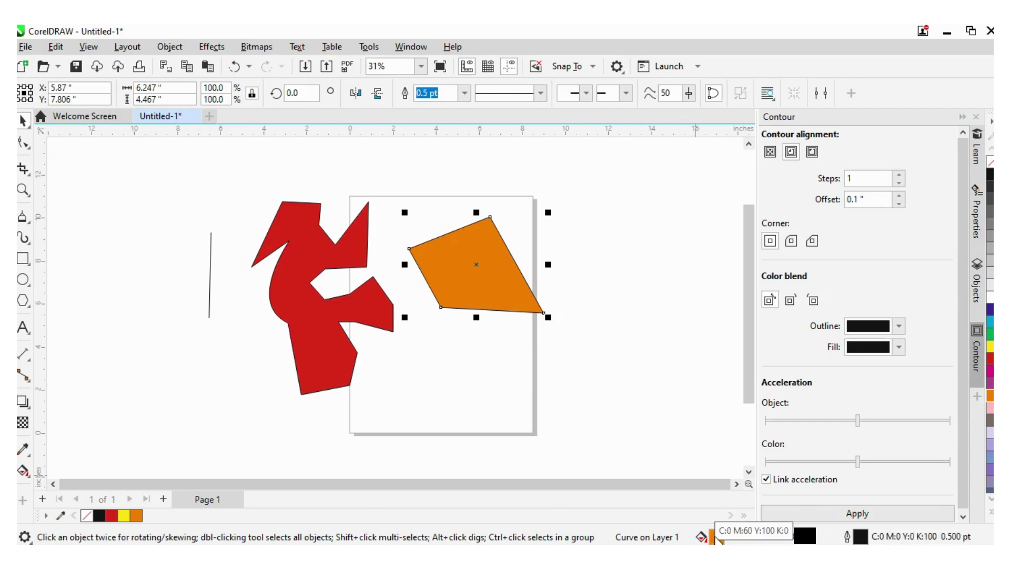
pyautogui.doubleClick(859, 535)
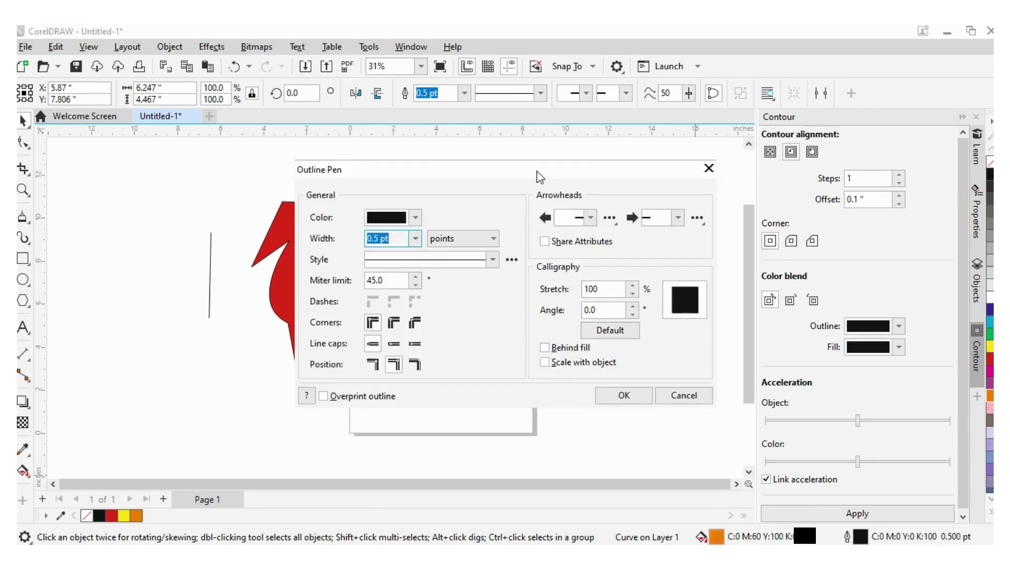
pyautogui.moveTo(537, 171); pyautogui.dragTo(831, 152)
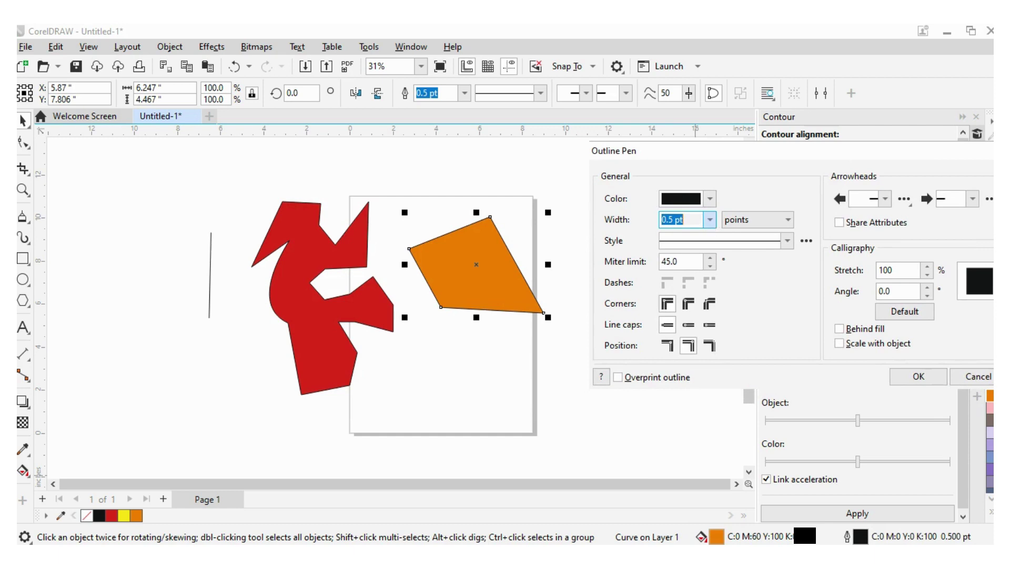
pyautogui.click(683, 250)
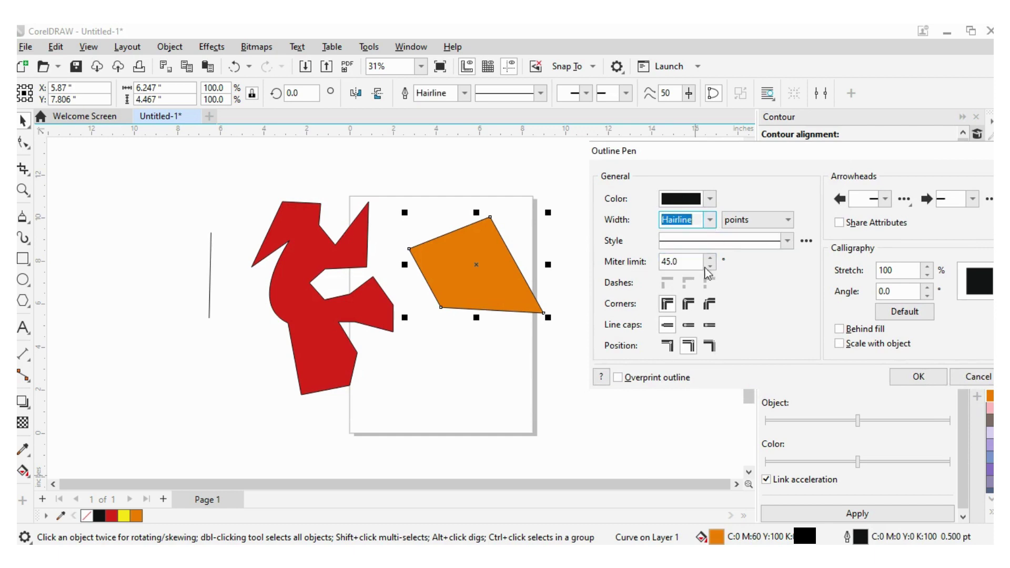
pyautogui.click(918, 377)
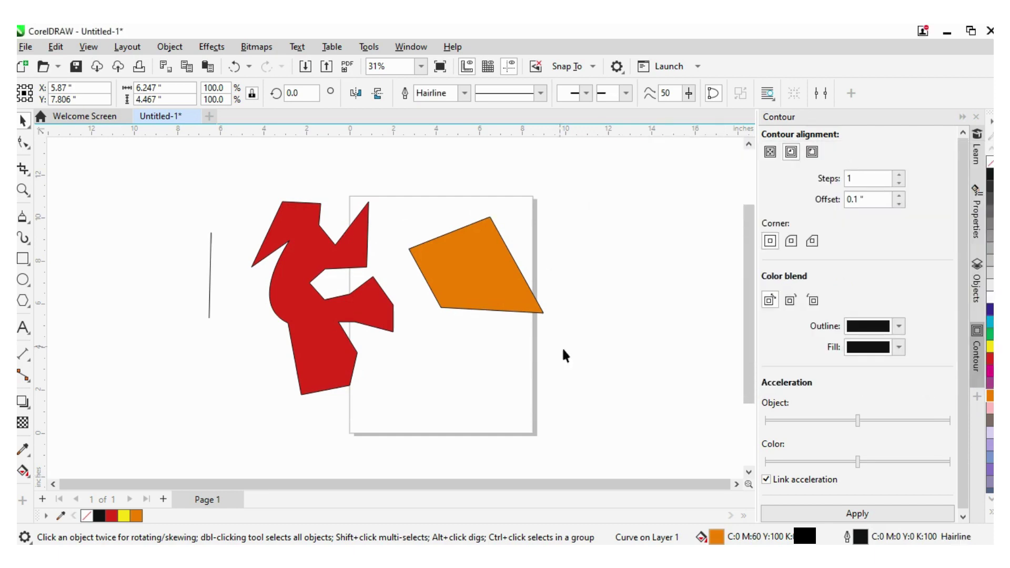
# Remove the orange shape's outline by setting its Outline Pen width to None.
pyautogui.click(534, 295)
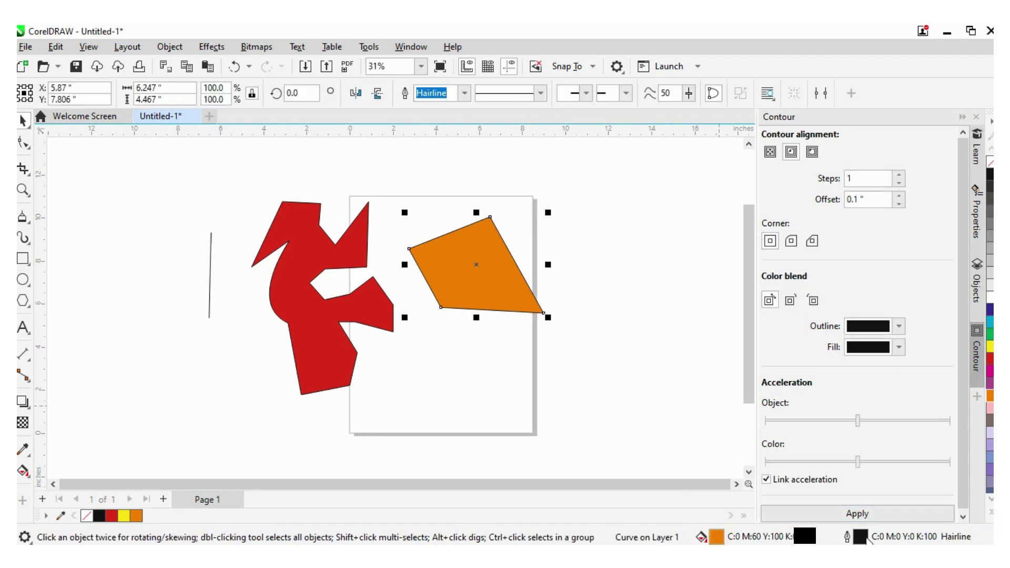
pyautogui.press('F12')
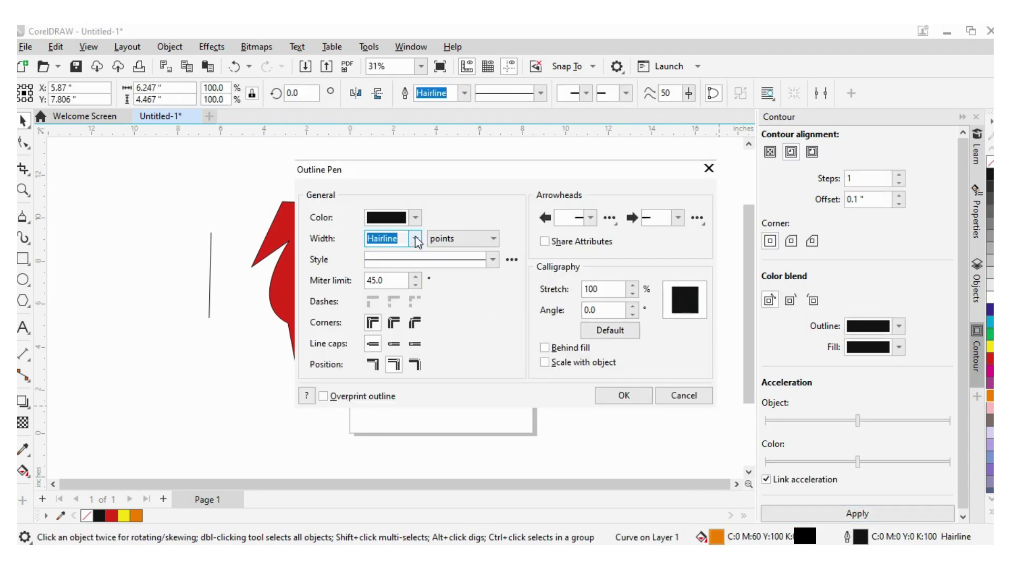
pyautogui.moveTo(446, 169); pyautogui.dragTo(693, 141)
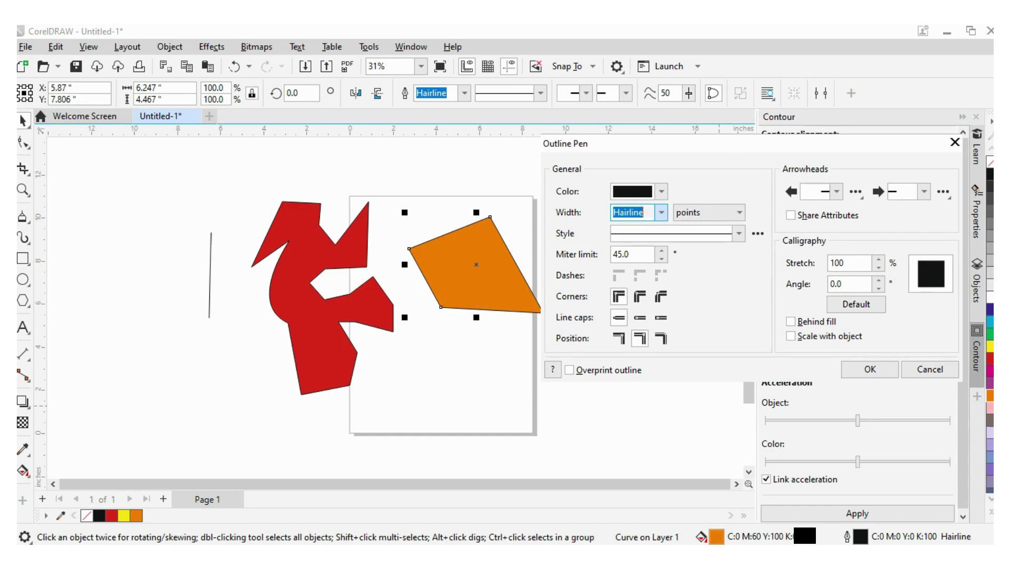
pyautogui.click(641, 229)
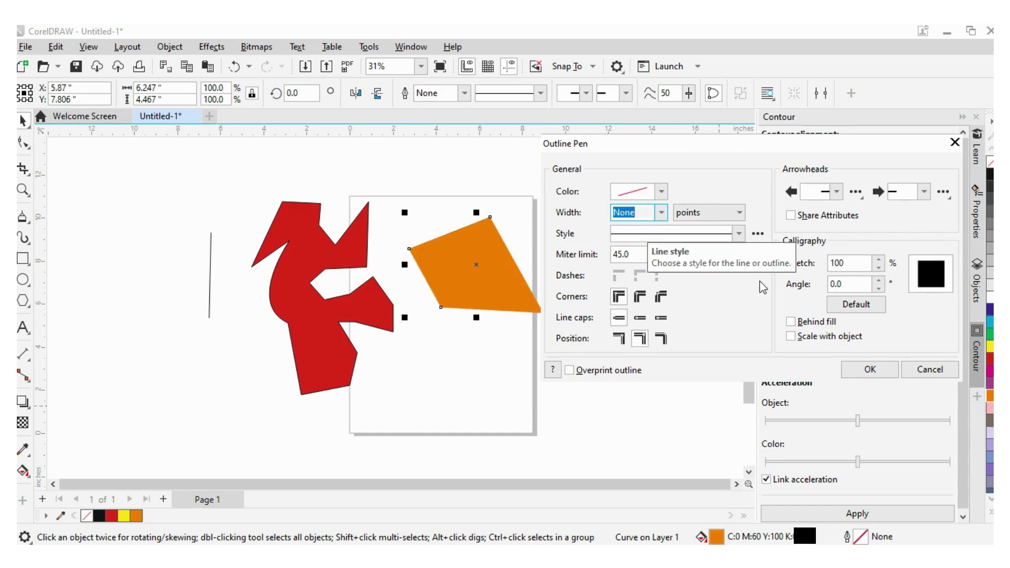
pyautogui.click(878, 372)
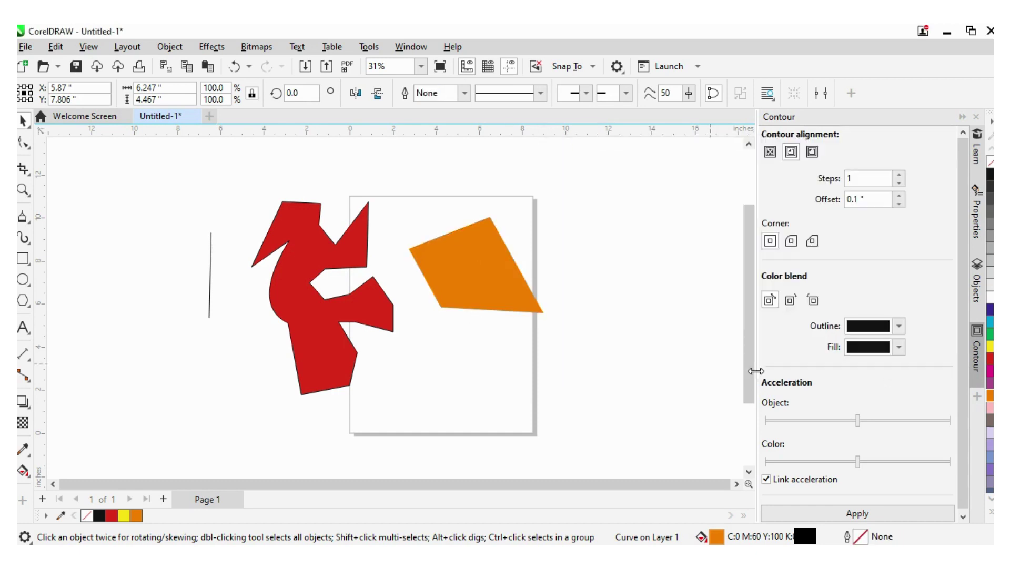
# Undo the removal of the orange shape's outline and dismiss the document defaults dialog without changing the defaults.
pyautogui.click(491, 273)
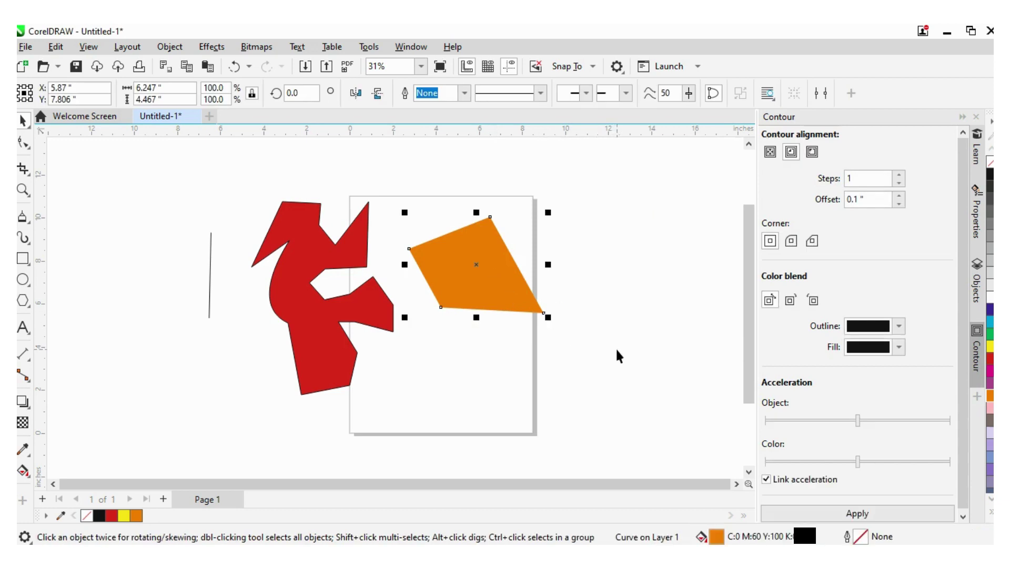
pyautogui.hotkey('ctrl', 'z')
pyautogui.click(641, 342)
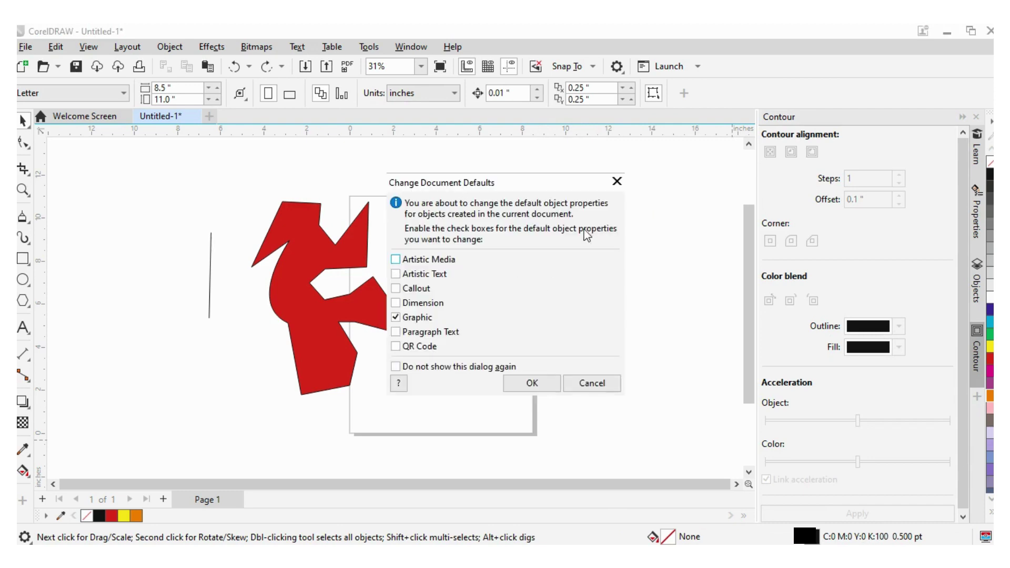
pyautogui.click(615, 177)
pyautogui.click(525, 292)
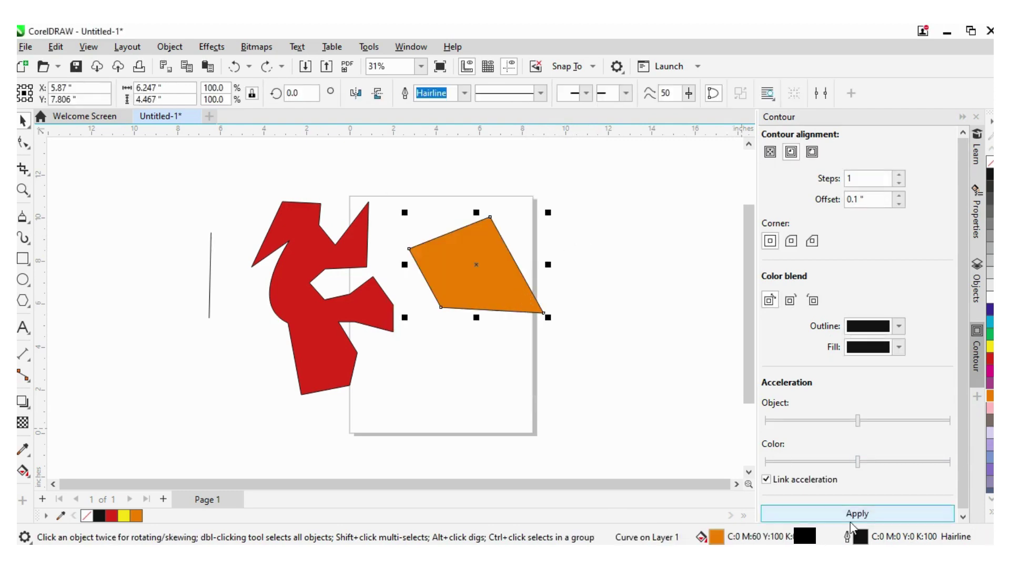
# Change the orange shape's outline colour to the near-black C80 M68 Y63 K81 in the Outline Pen settings.
pyautogui.press('F12')
pyautogui.click(416, 217)
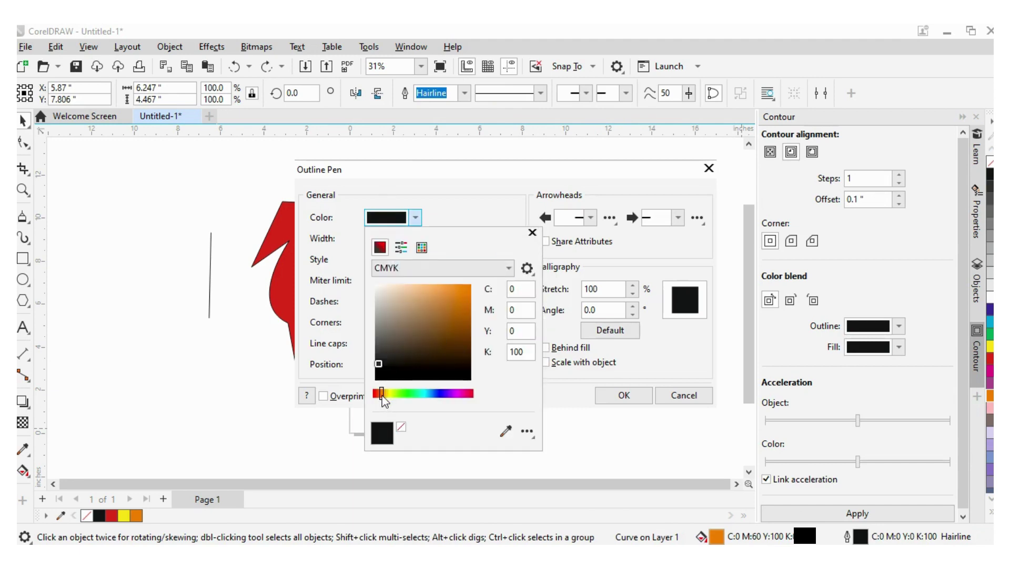
pyautogui.moveTo(384, 400); pyautogui.dragTo(421, 398)
pyautogui.click(622, 397)
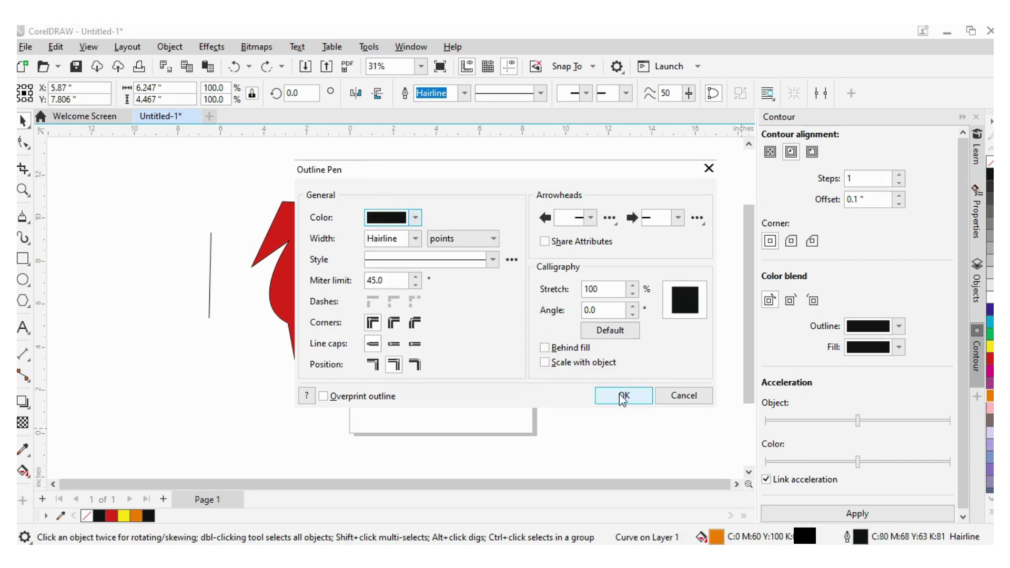
pyautogui.click(623, 397)
pyautogui.click(626, 389)
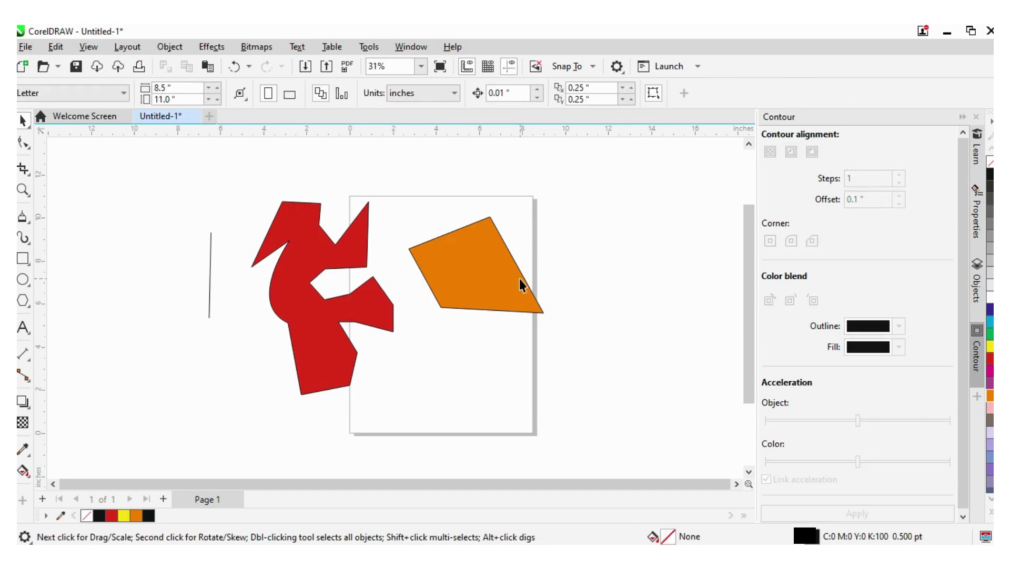
# Set the orange shape's outline colour to the light teal C53 M0 Y24 K0 in the Outline Pen settings.
pyautogui.click(520, 284)
pyautogui.scroll(5, 524, 282)
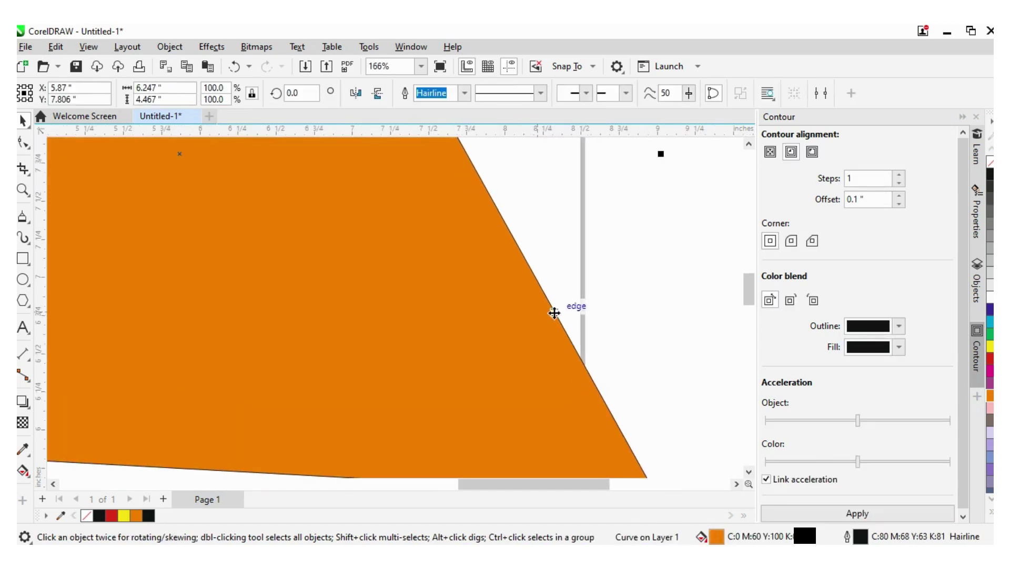
pyautogui.click(623, 461)
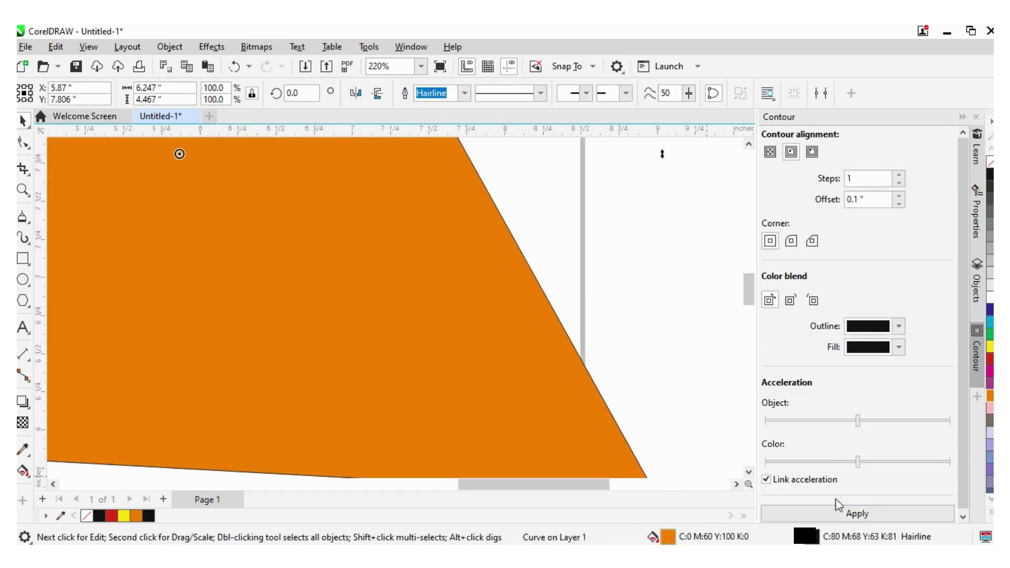
pyautogui.doubleClick(805, 536)
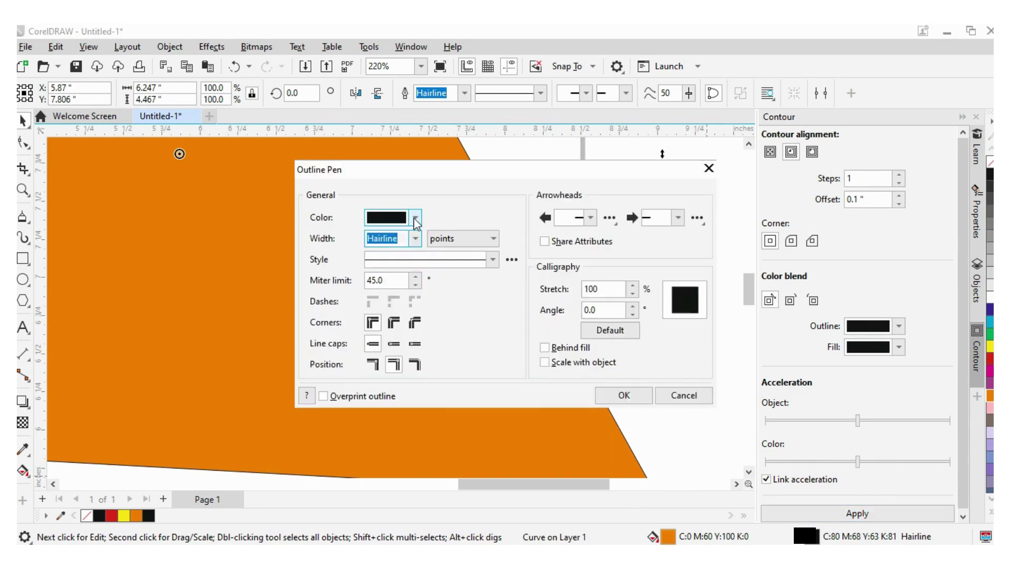
pyautogui.click(415, 218)
pyautogui.moveTo(463, 293); pyautogui.dragTo(476, 288)
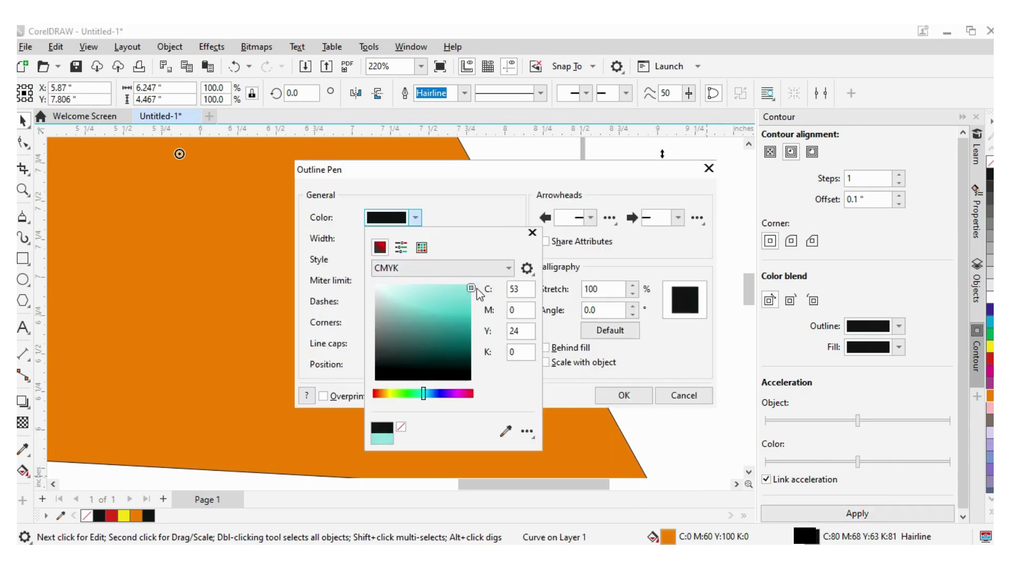
pyautogui.click(639, 396)
pyautogui.click(637, 395)
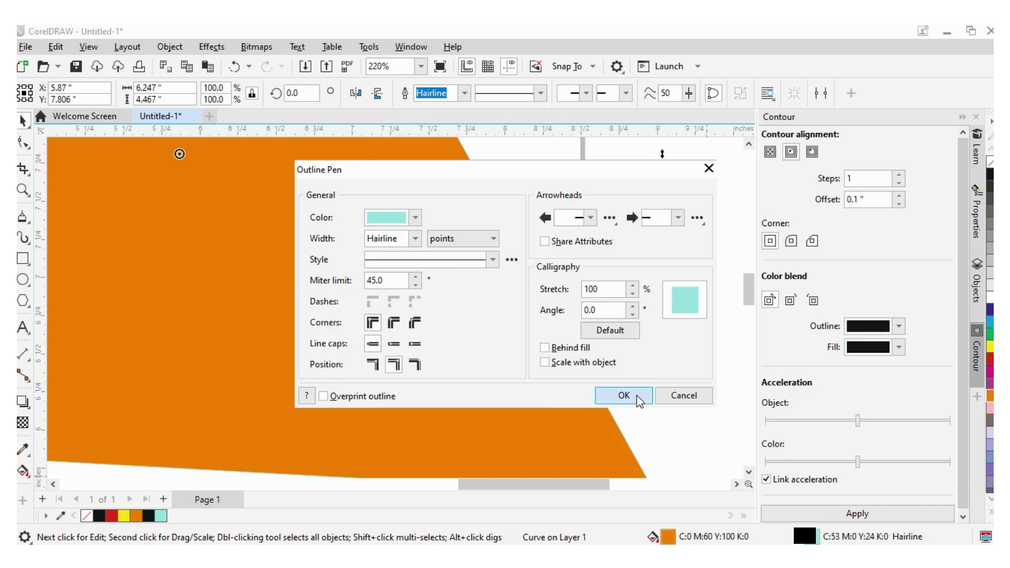
pyautogui.click(653, 349)
# Set the orange shape's outline width to 1.0 pt in the Outline Pen settings.
pyautogui.scroll(1, 582, 346)
pyautogui.scroll(3, 550, 346)
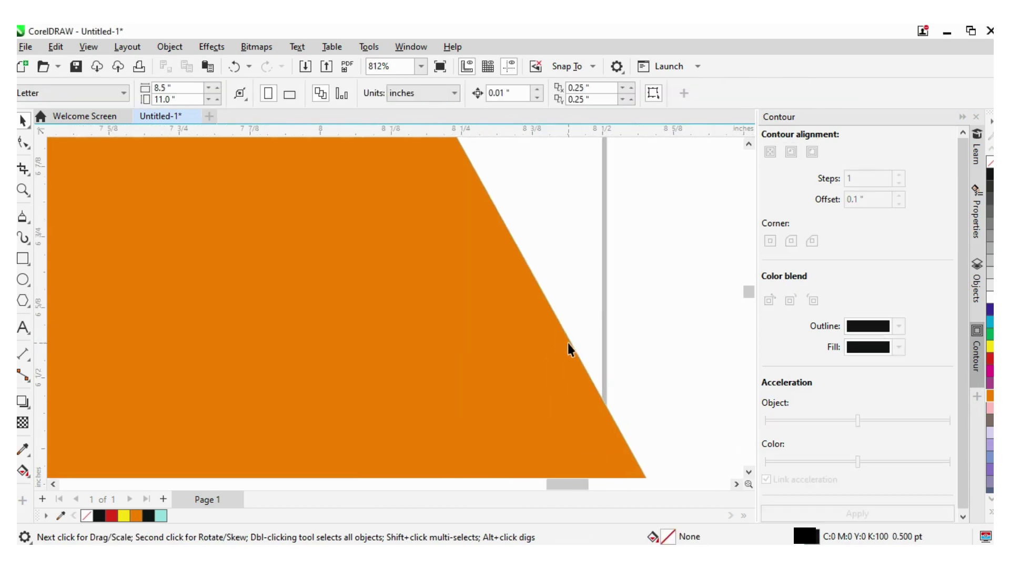
pyautogui.scroll(-8, 581, 341)
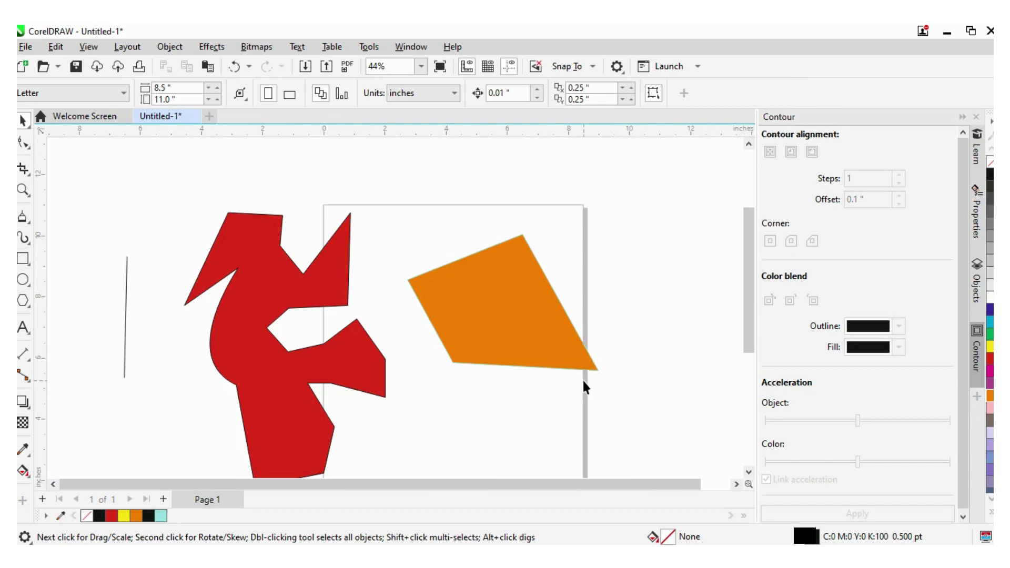
pyautogui.scroll(6, 583, 382)
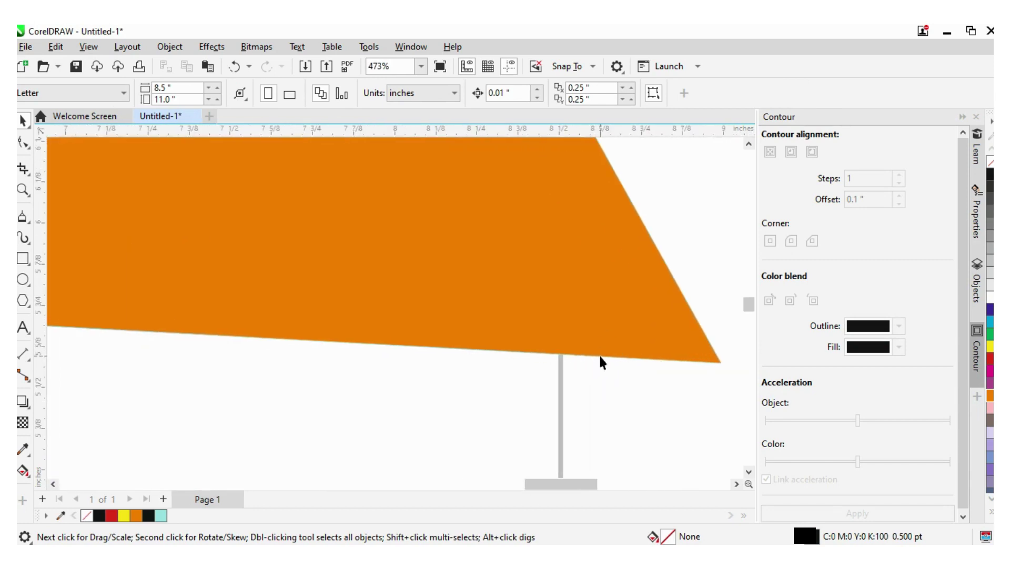
pyautogui.click(600, 357)
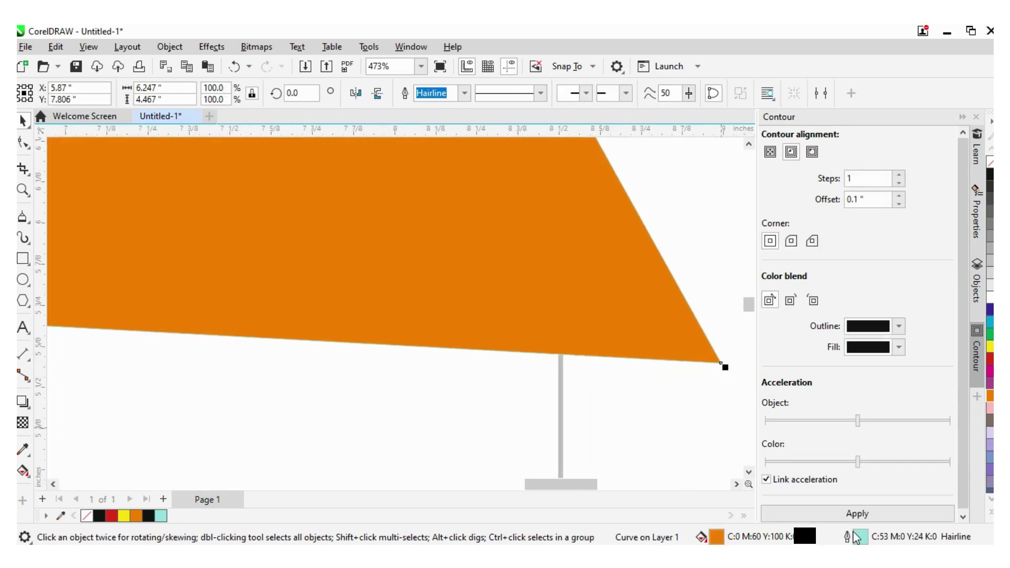
pyautogui.doubleClick(857, 538)
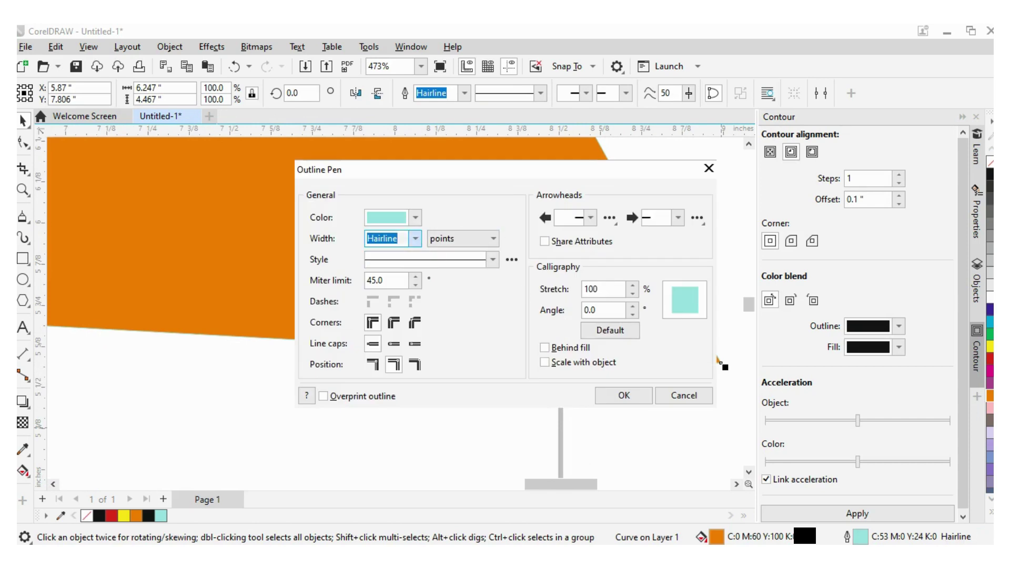
pyautogui.press('Down')
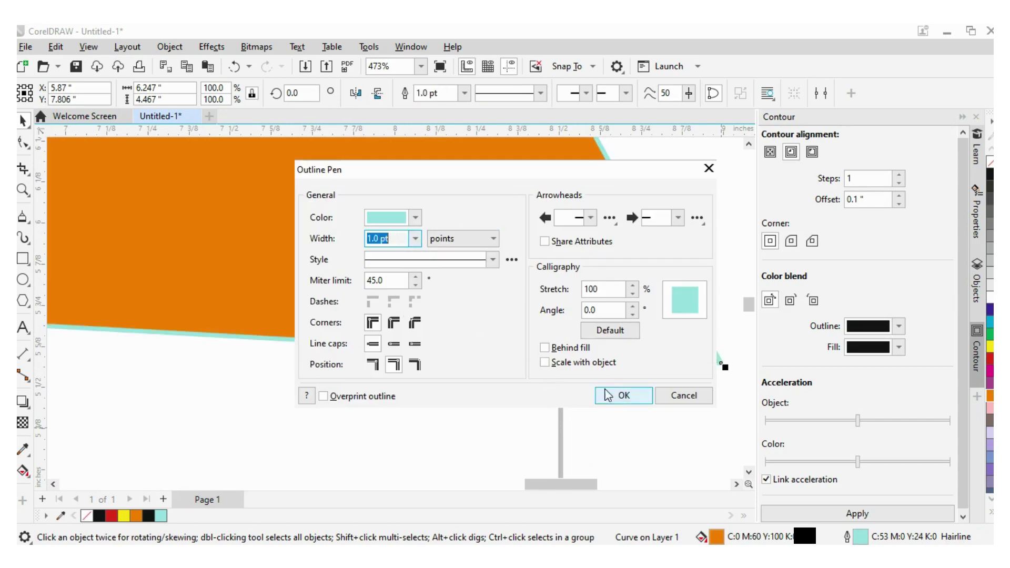
pyautogui.click(622, 396)
# Inspect the teal outline up close, and remove it by setting the orange shape's Outline Pen width to None.
pyautogui.scroll(-1, 503, 364)
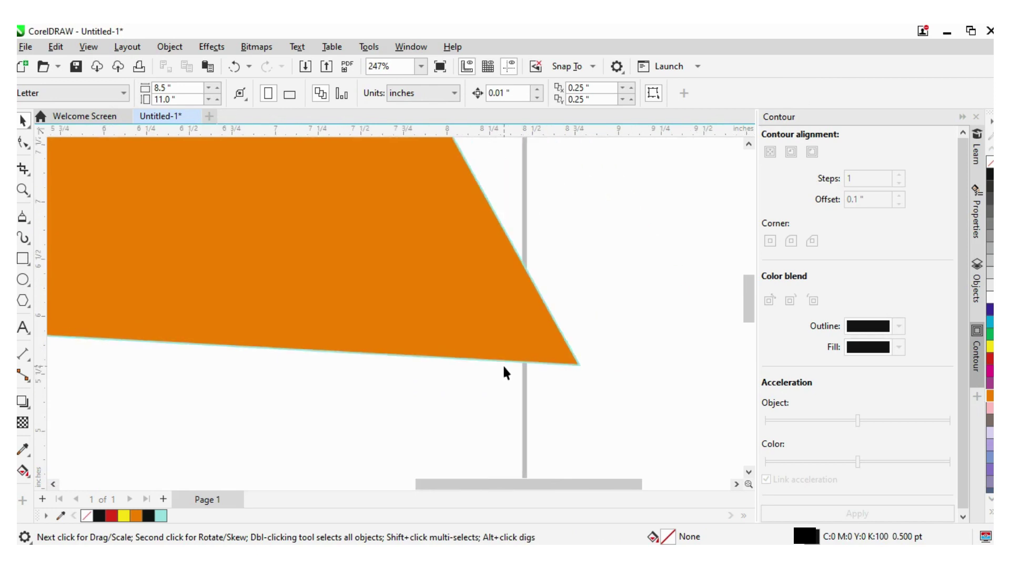
pyautogui.scroll(3, 353, 350)
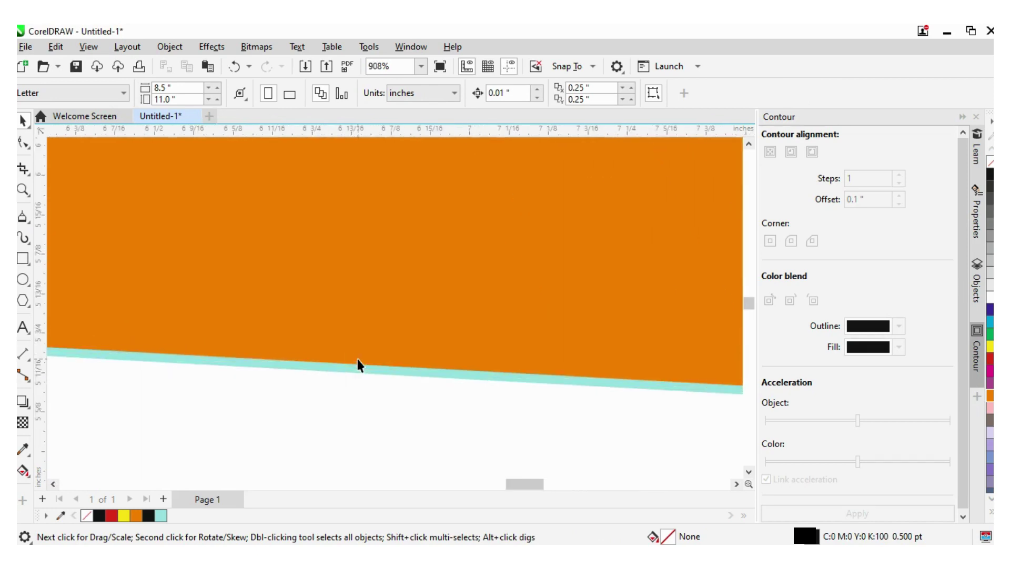
pyautogui.scroll(-3, 355, 340)
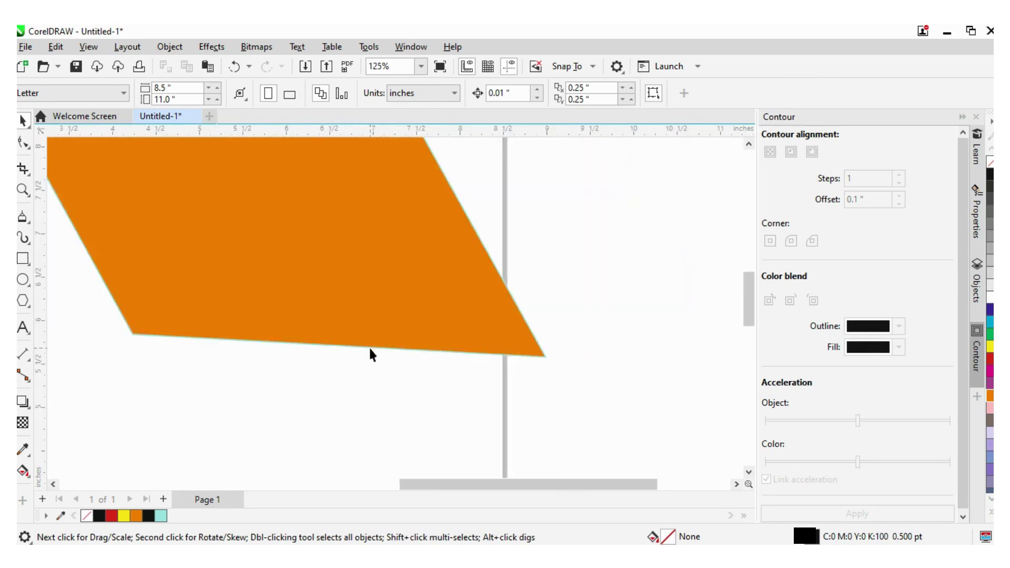
pyautogui.click(369, 350)
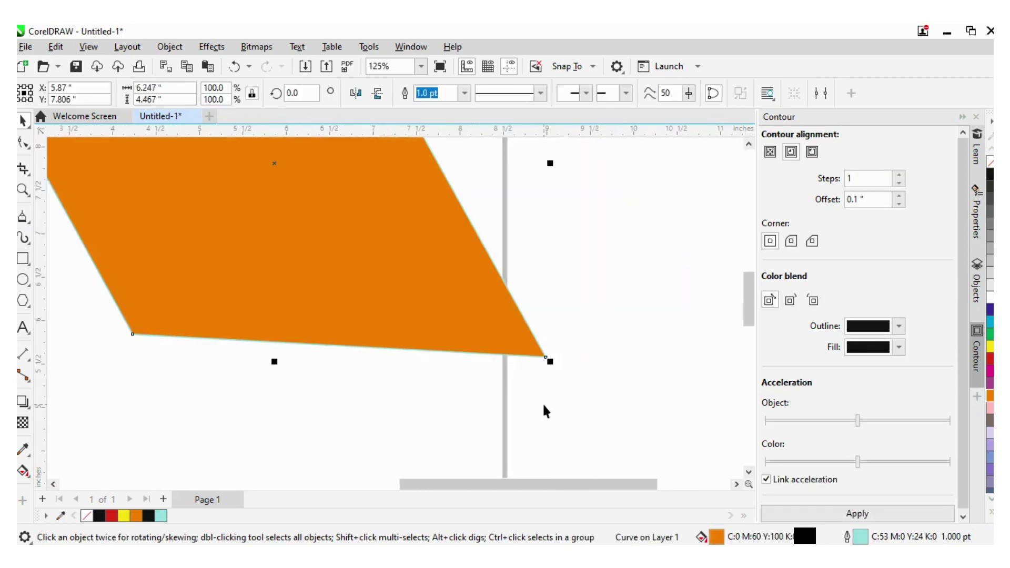
pyautogui.doubleClick(861, 538)
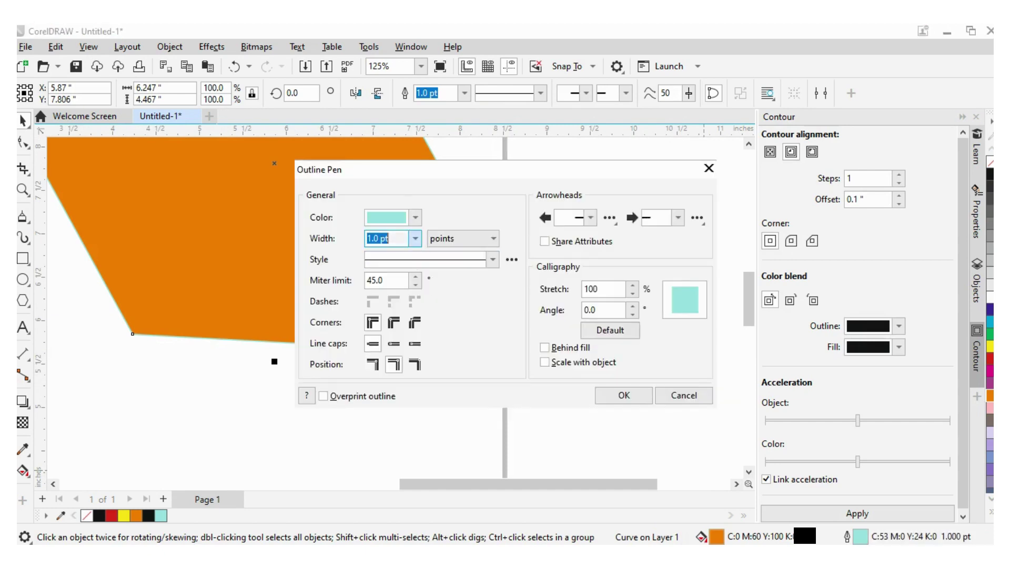
pyautogui.click(387, 252)
pyautogui.click(642, 397)
pyautogui.click(579, 410)
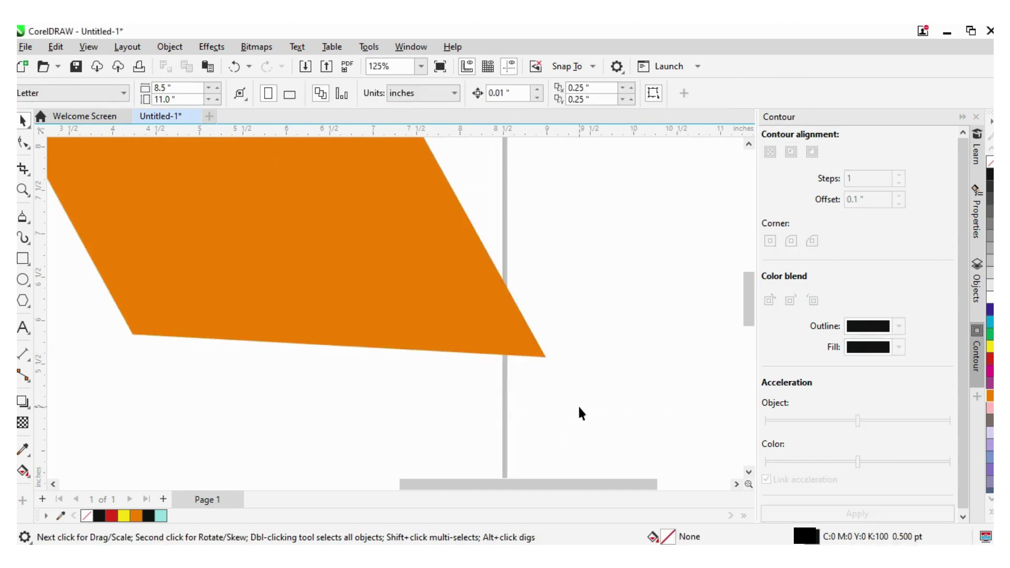
# Move the orange shape horizontally towards the red shape so that it lies entirely within the page, and deselect it.
pyautogui.scroll(-4, 591, 407)
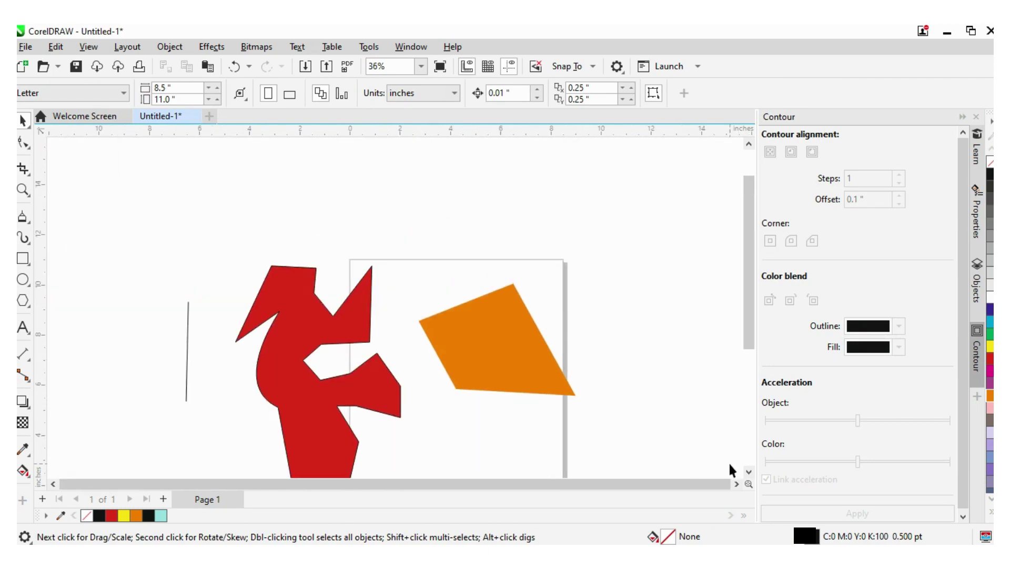
pyautogui.click(749, 471)
pyautogui.click(469, 273)
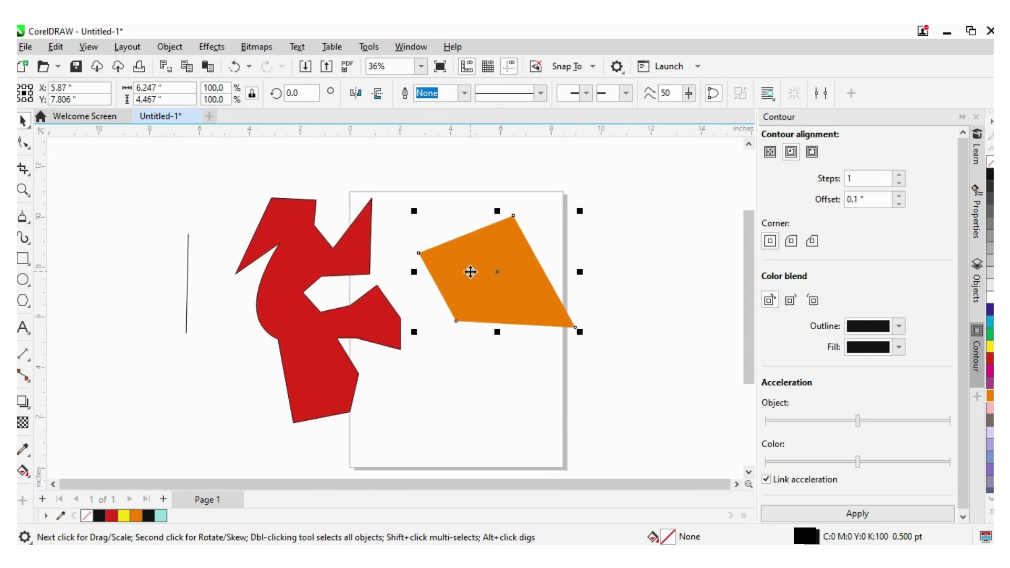
pyautogui.moveTo(478, 273); pyautogui.dragTo(438, 272)
pyautogui.click(165, 296)
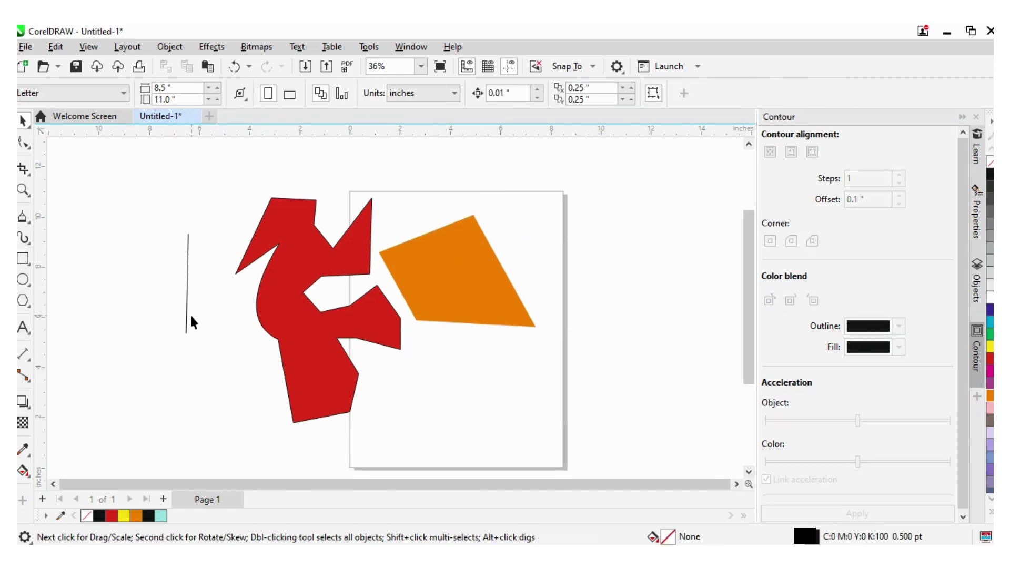
pyautogui.scroll(-1, 190, 314)
pyautogui.scroll(2, 396, 307)
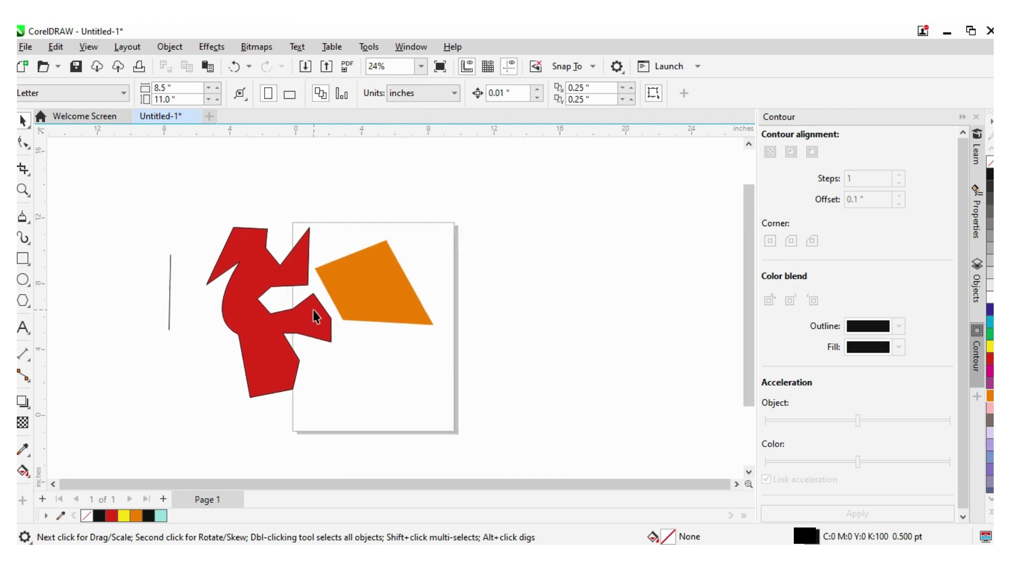
pyautogui.scroll(-1, 396, 307)
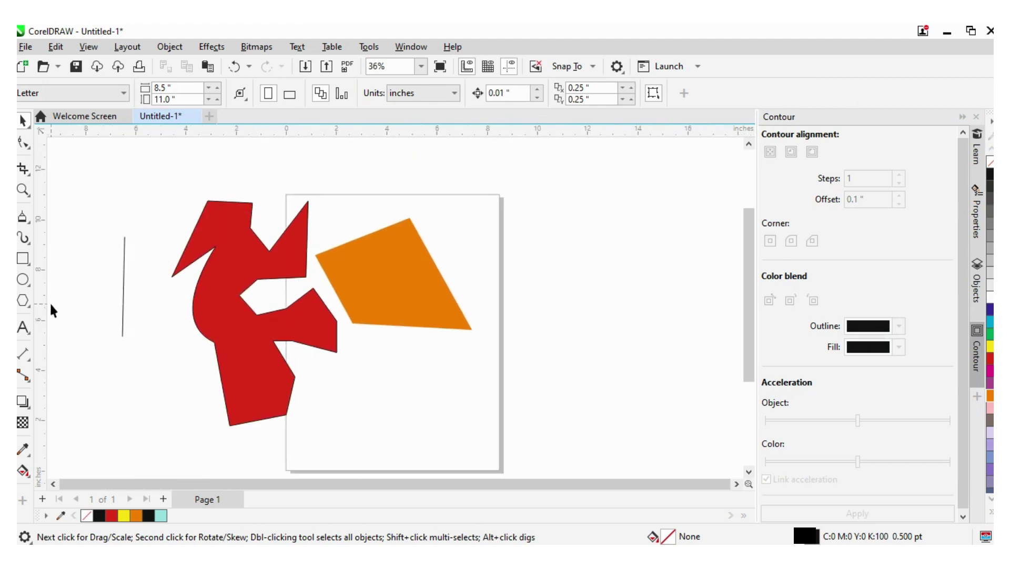